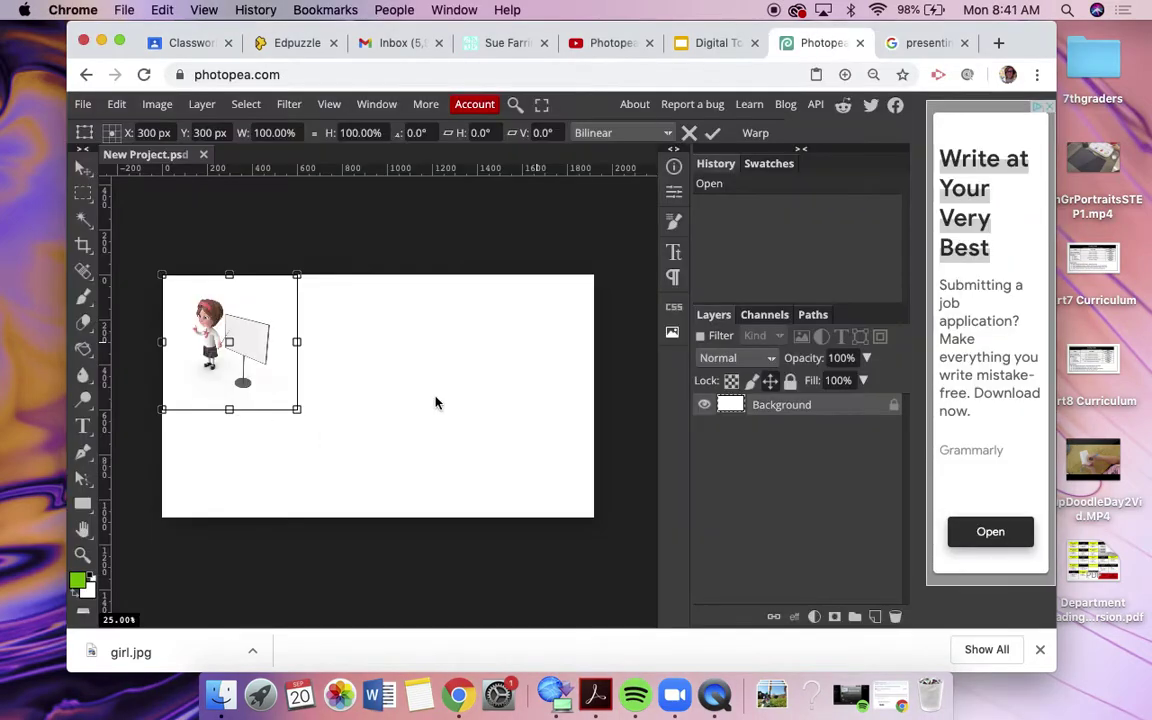
Step: Delete the placed girl picture and draw a text box near the canvas top-left
{"action": "key", "text": "Delete"}
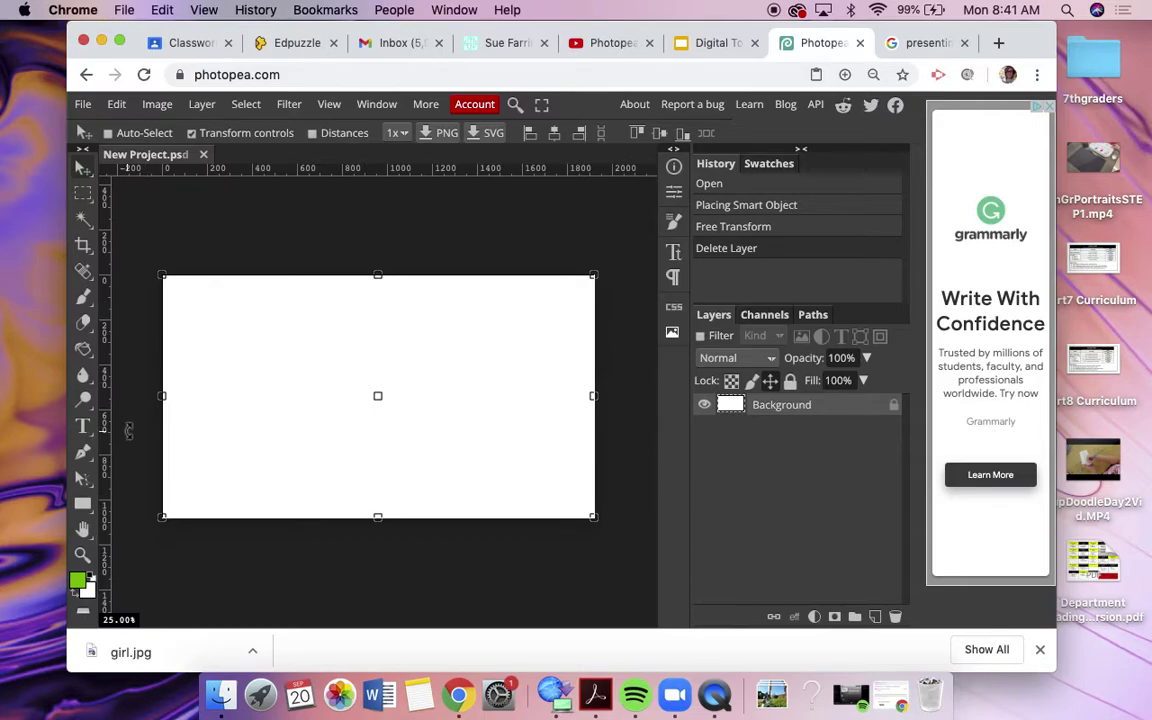
{"action": "left_click", "coordinate": [84, 425]}
{"action": "left_click_drag", "start_coordinate": [174, 314], "coordinate": [450, 385]}
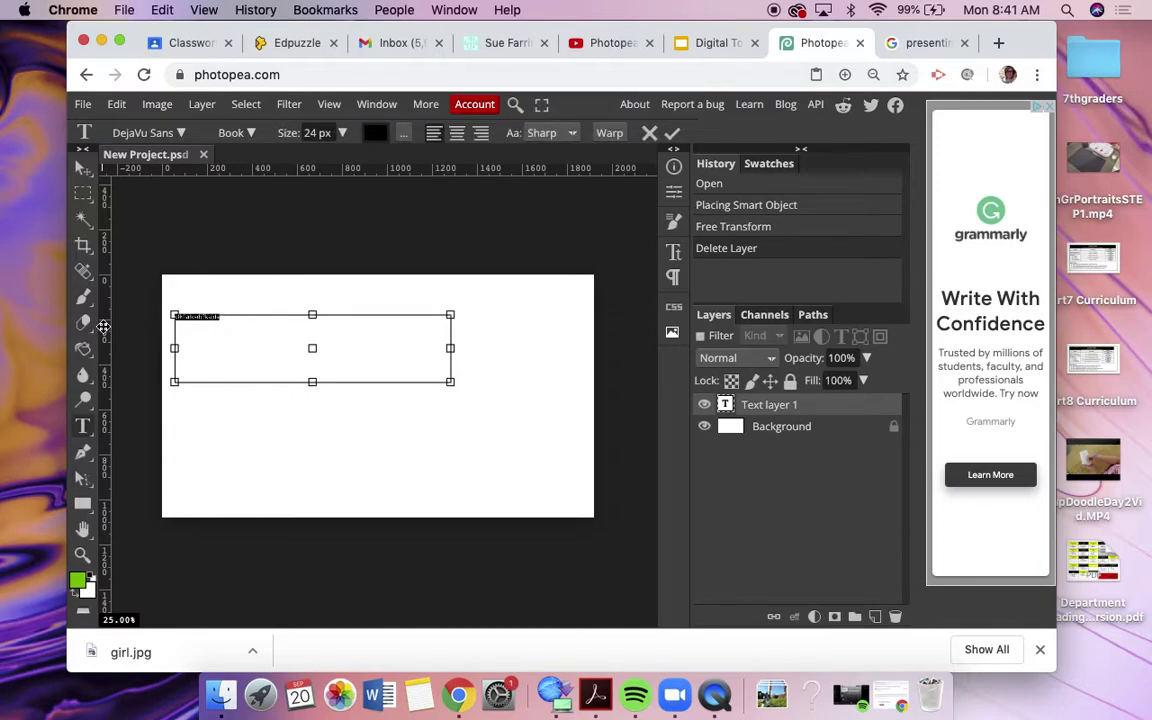
Step: Set the text to 150 px, Condensed Oblique style, in red e61212
{"action": "left_click", "coordinate": [343, 133]}
{"action": "left_click_drag", "start_coordinate": [314, 160], "coordinate": [338, 160]}
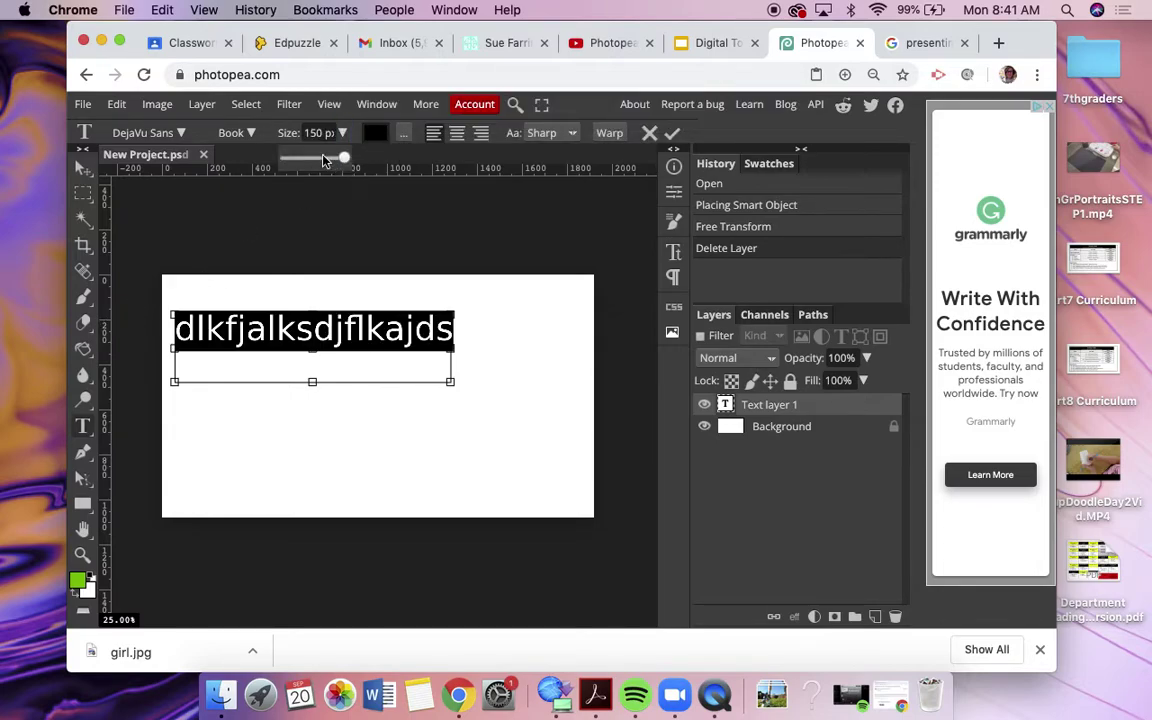
{"action": "left_click", "coordinate": [252, 133]}
{"action": "left_click", "coordinate": [255, 188]}
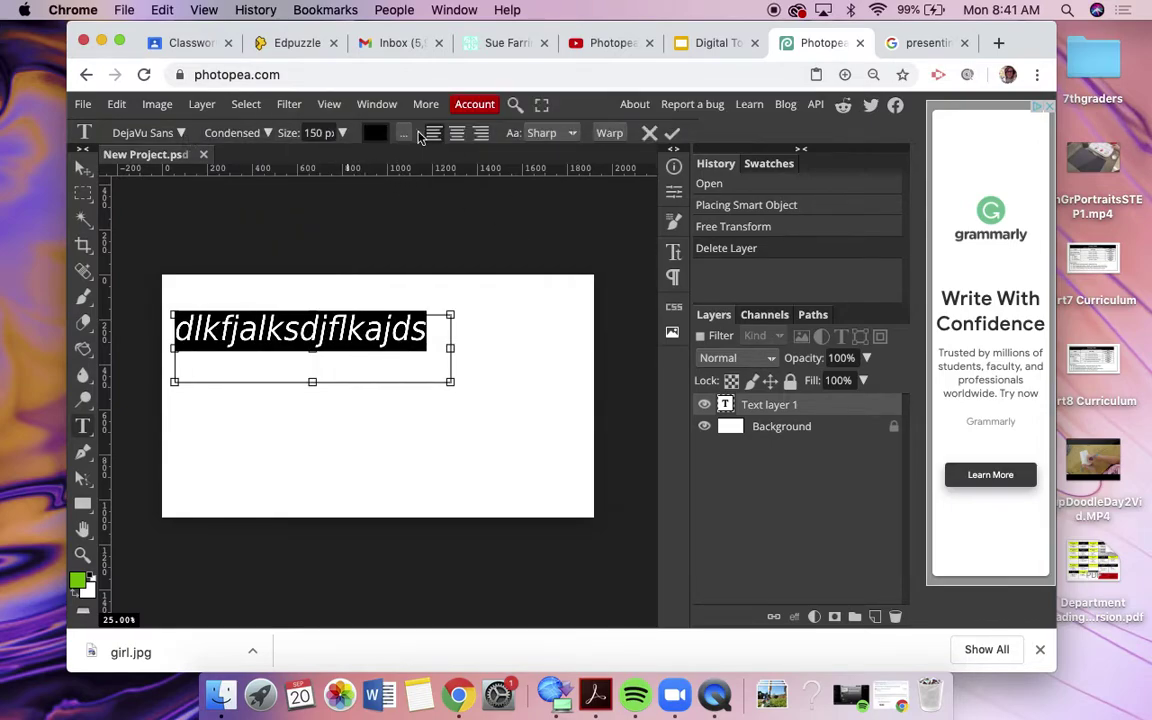
{"action": "left_click", "coordinate": [374, 133]}
{"action": "left_click", "coordinate": [376, 270]}
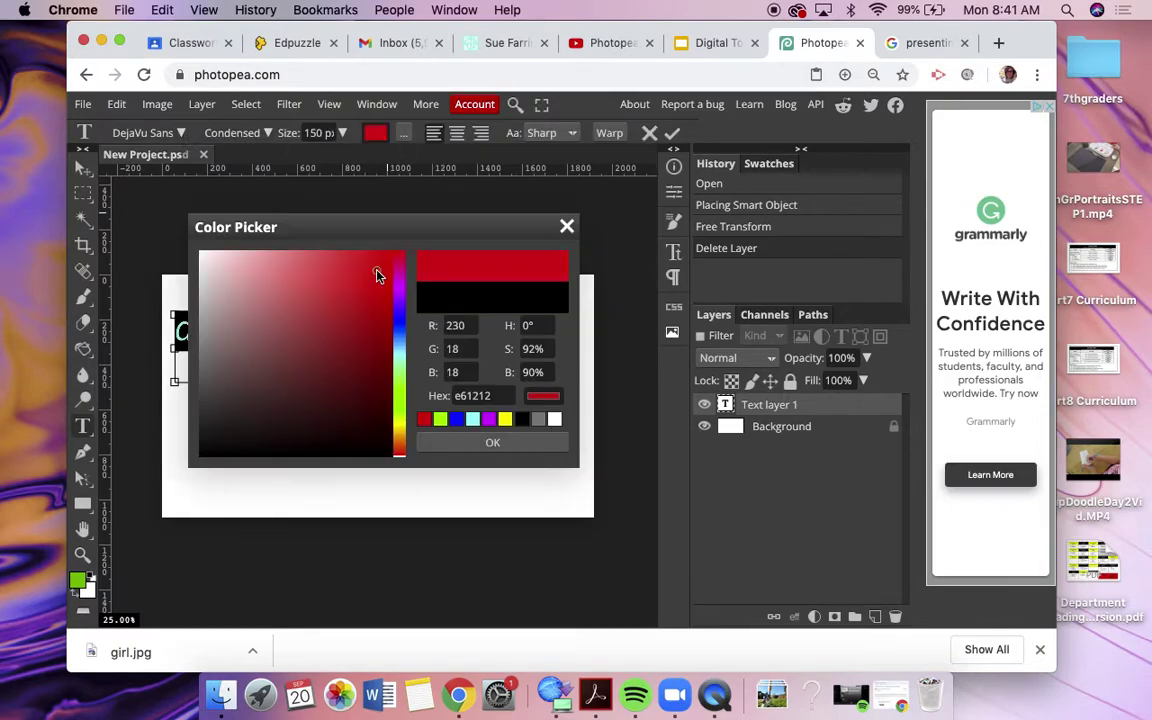
{"action": "left_click", "coordinate": [468, 444]}
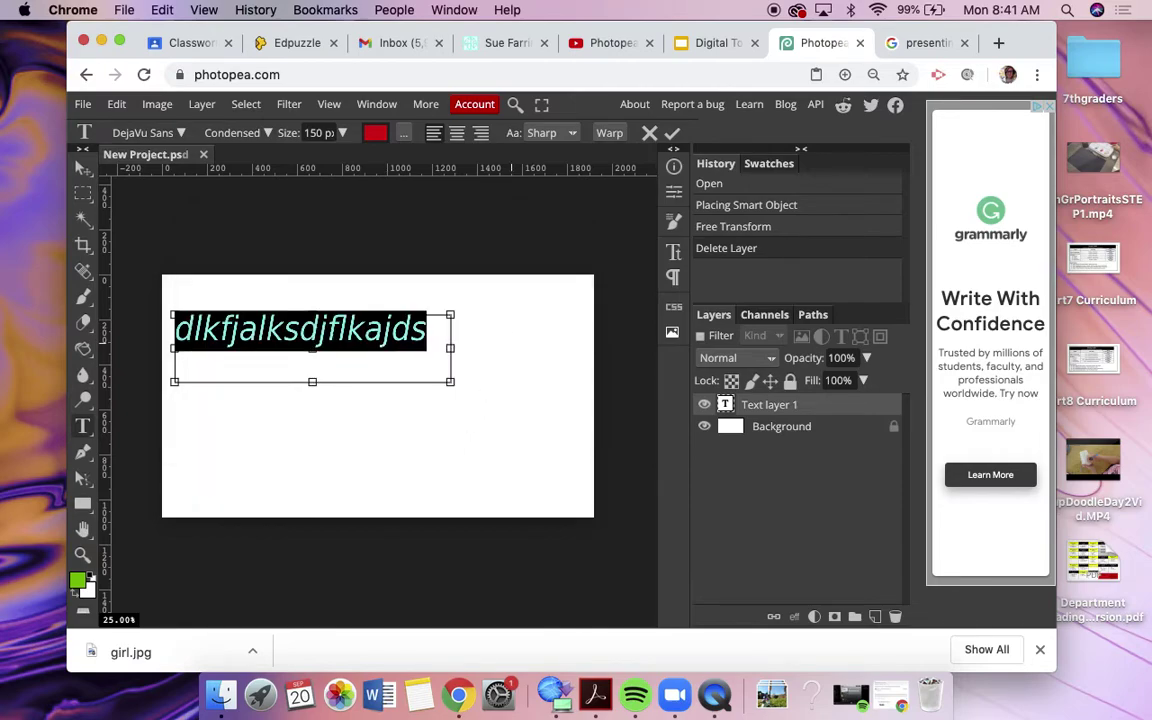
Step: Replace the placeholder text with the person's full name
{"action": "left_click", "coordinate": [385, 330]}
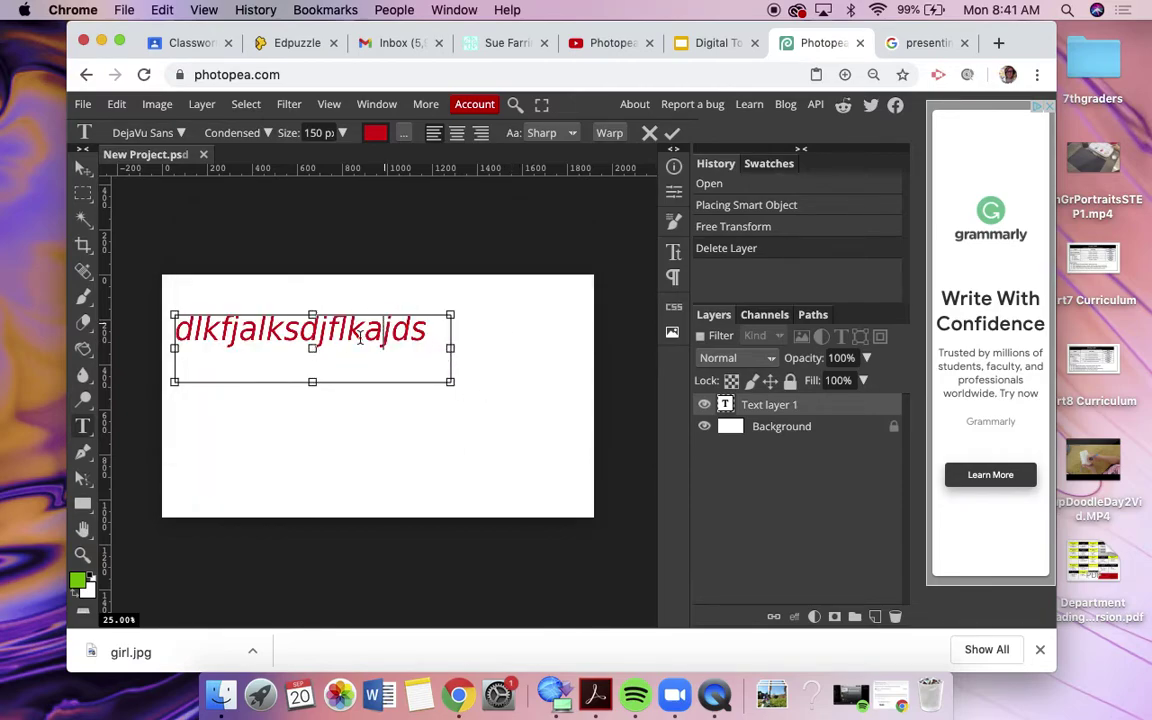
{"action": "double_click", "coordinate": [378, 318]}
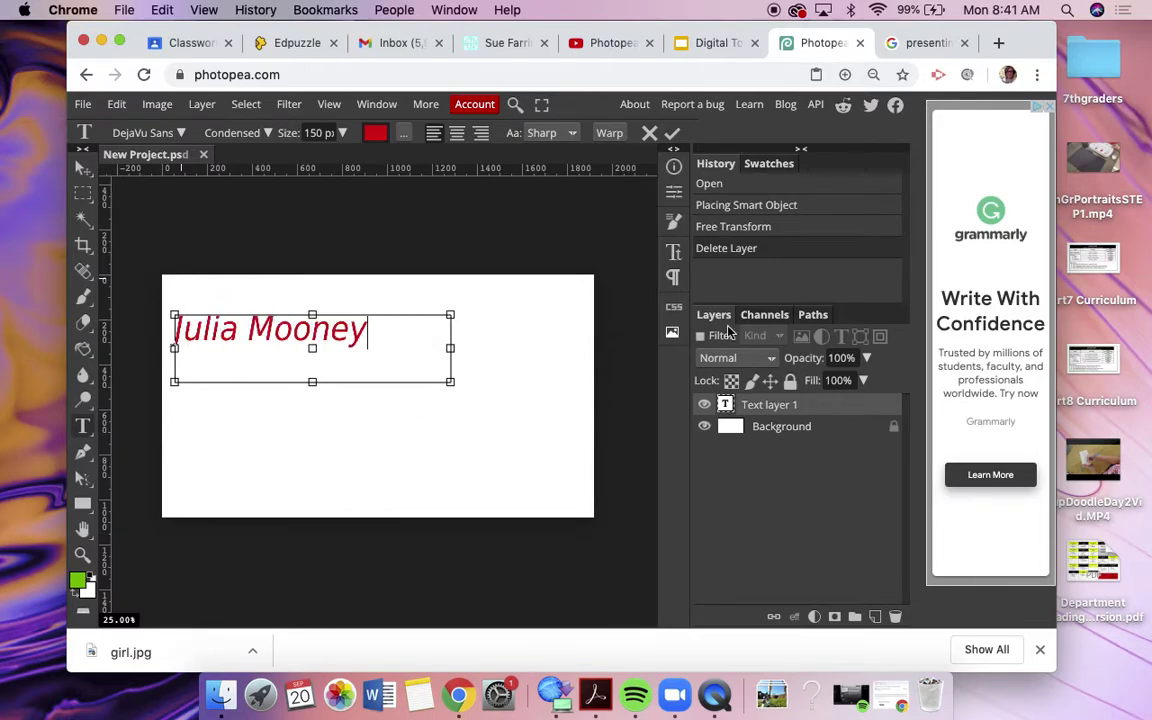
Step: Return to the Google Images results for 'presenting cartoon'
{"action": "left_click", "coordinate": [921, 44]}
{"action": "scroll", "coordinate": [275, 180], "scroll_direction": "up", "scroll_amount": 5}
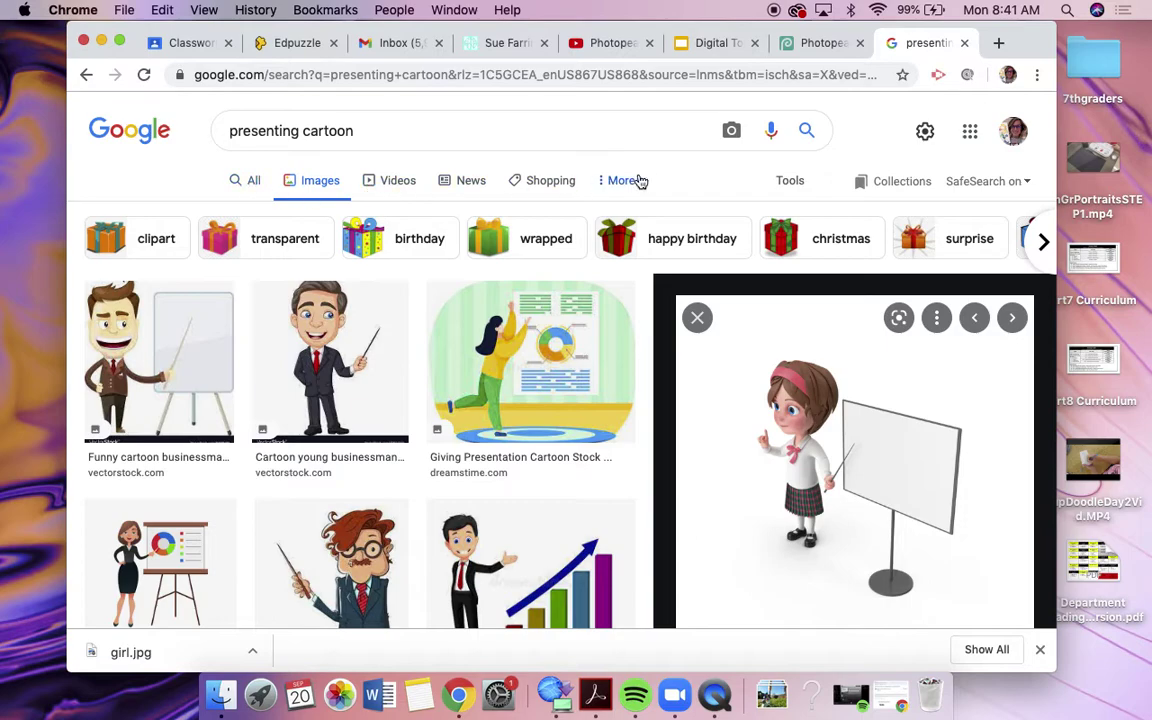
{"action": "left_click", "coordinate": [256, 182]}
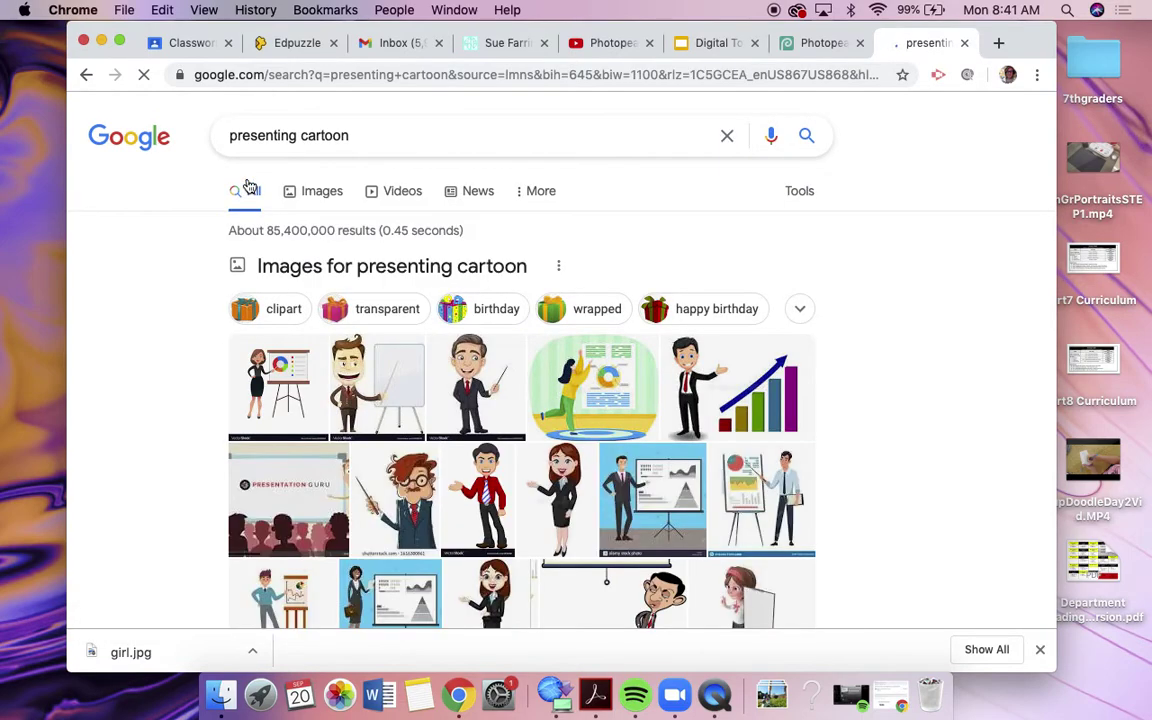
{"action": "scroll", "coordinate": [154, 424], "scroll_direction": "down", "scroll_amount": 10}
{"action": "scroll", "coordinate": [154, 424], "scroll_direction": "up", "scroll_amount": 10}
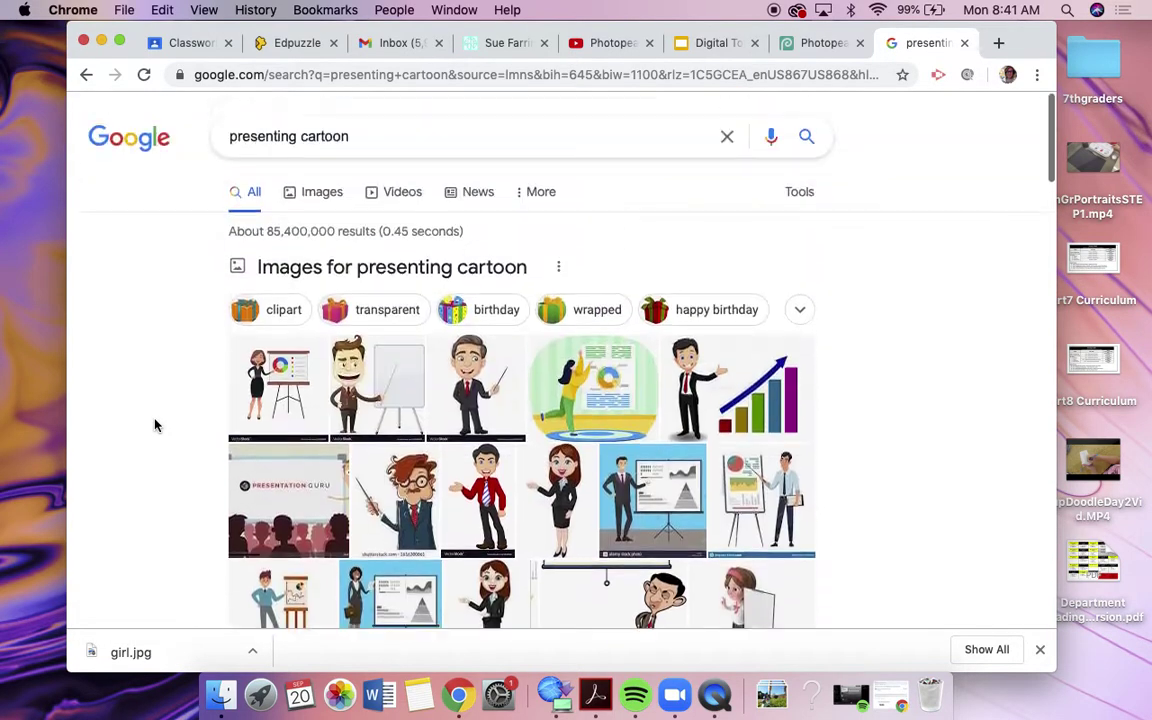
{"action": "left_click", "coordinate": [319, 192]}
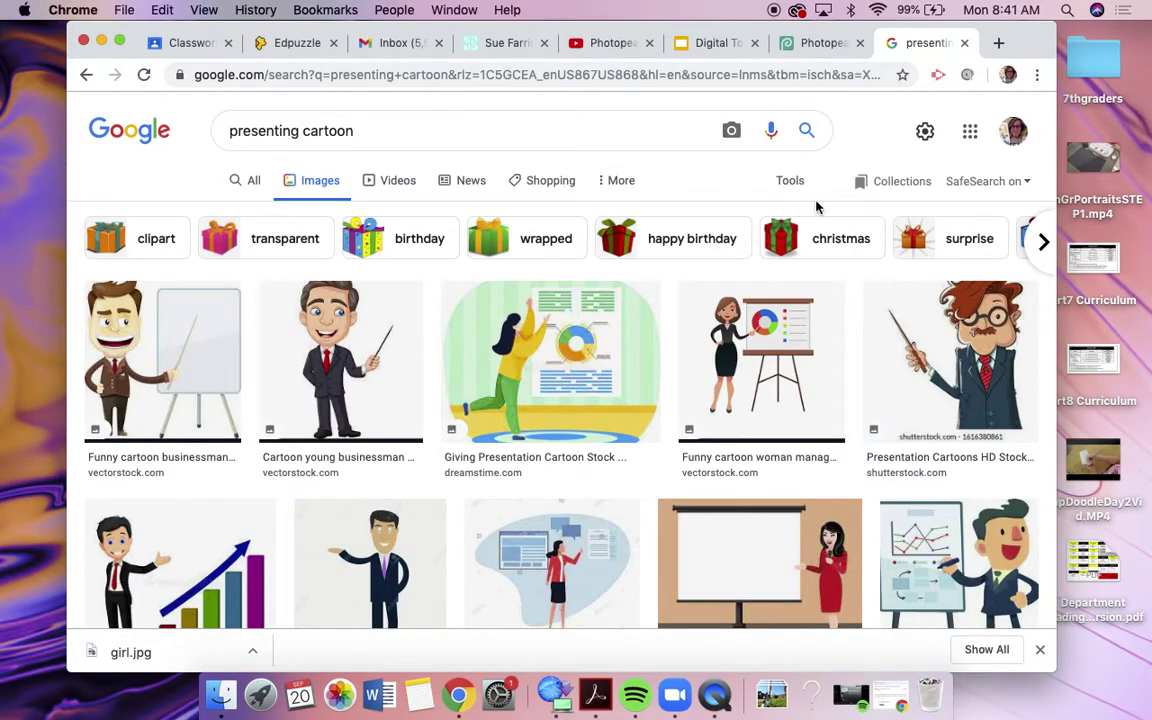
Step: Reveal the search tools and open the Usage Rights filter choices
{"action": "left_click", "coordinate": [621, 181]}
{"action": "left_click", "coordinate": [790, 180]}
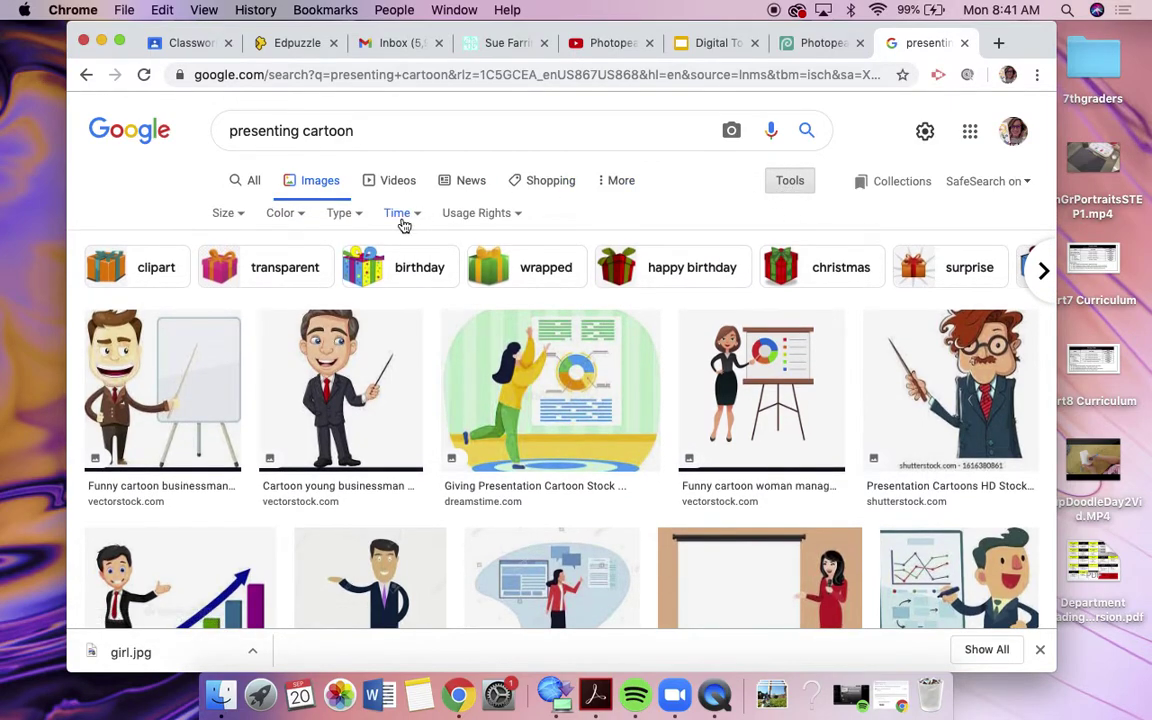
{"action": "left_click", "coordinate": [494, 216]}
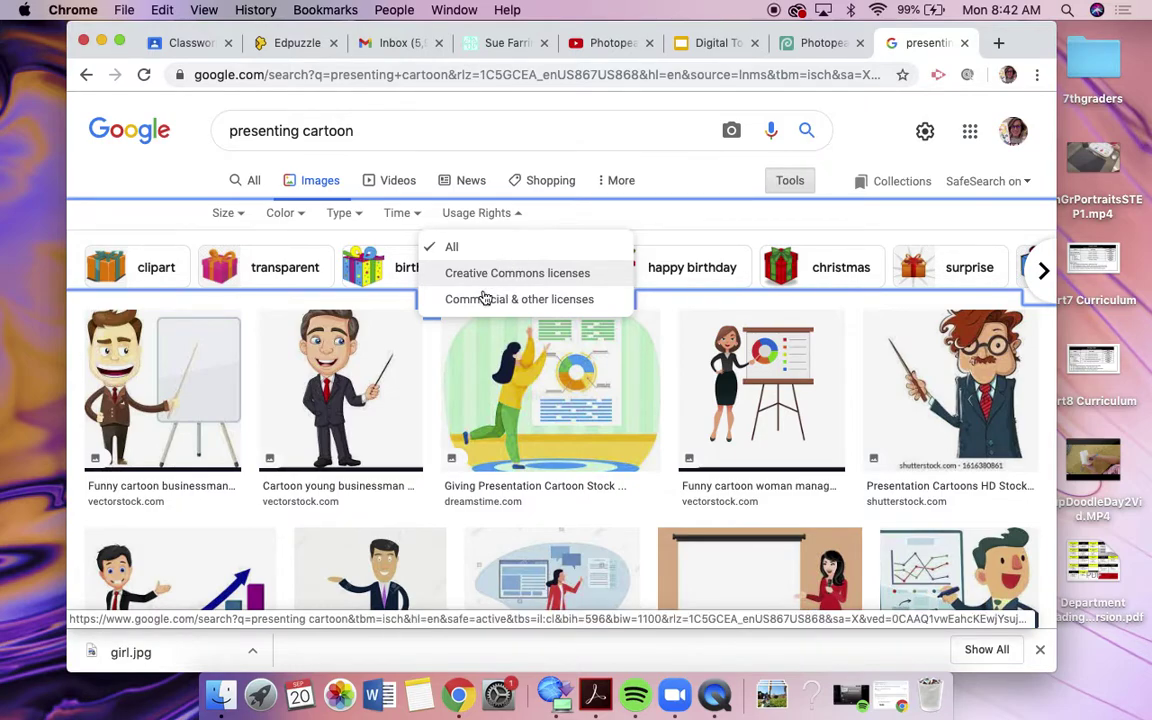
{"action": "left_click", "coordinate": [478, 212]}
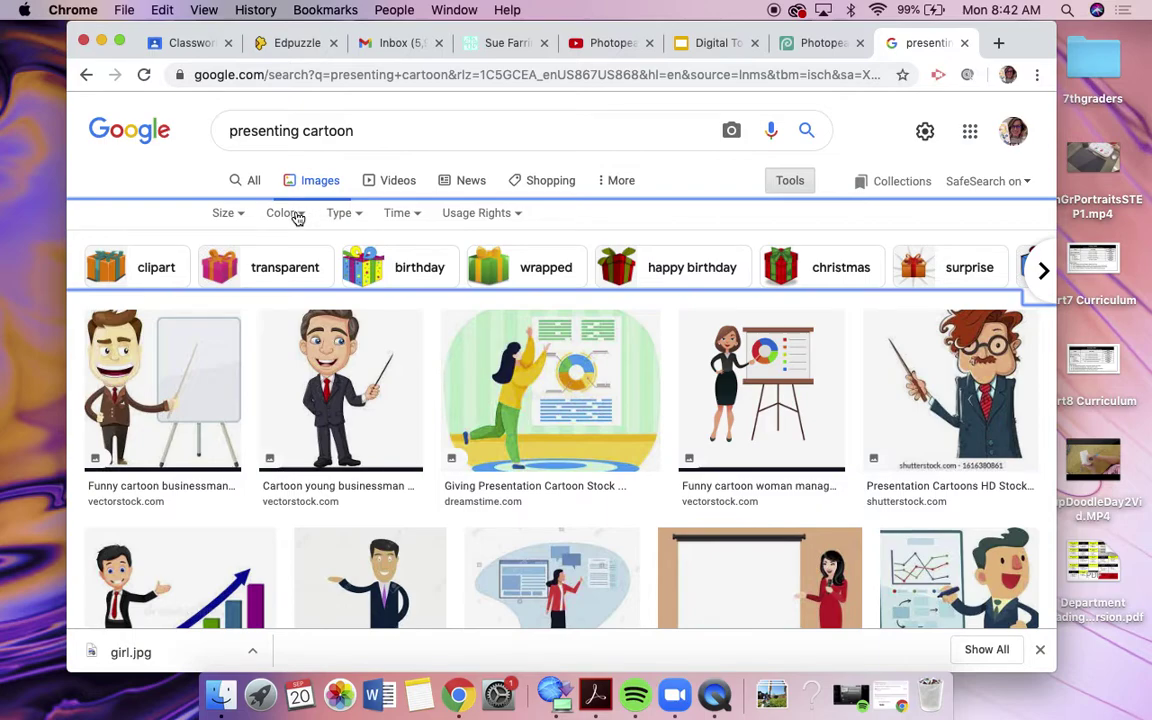
{"action": "left_click", "coordinate": [229, 214]}
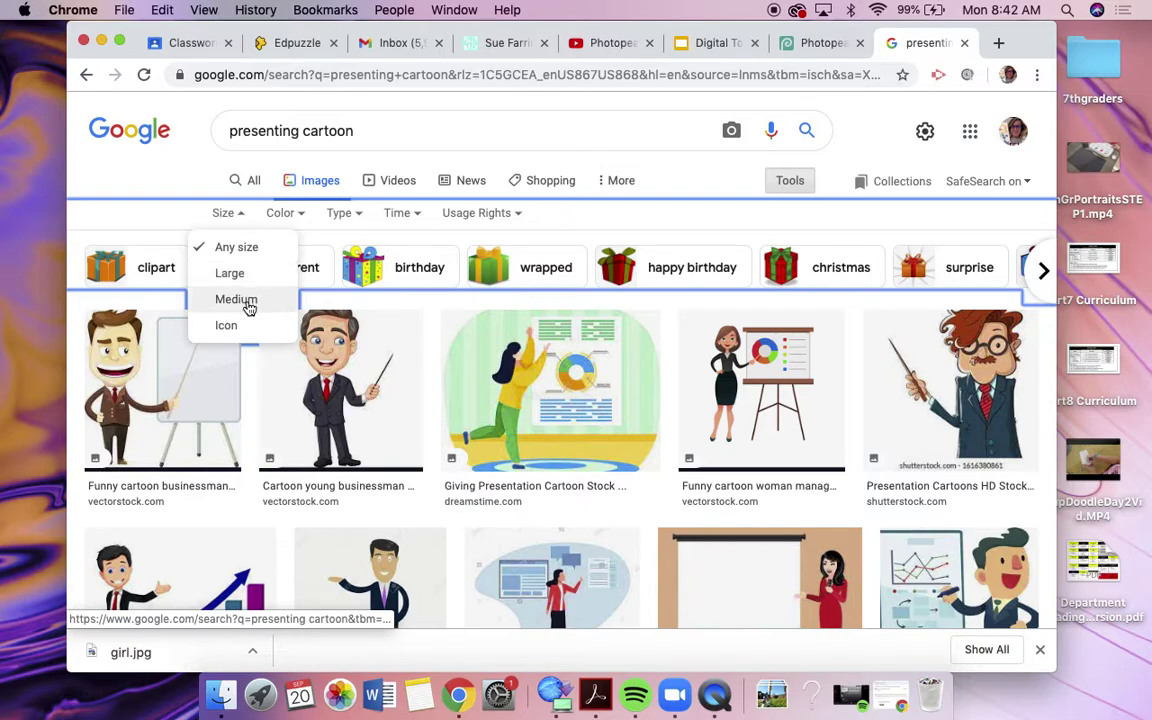
{"action": "left_click", "coordinate": [226, 214]}
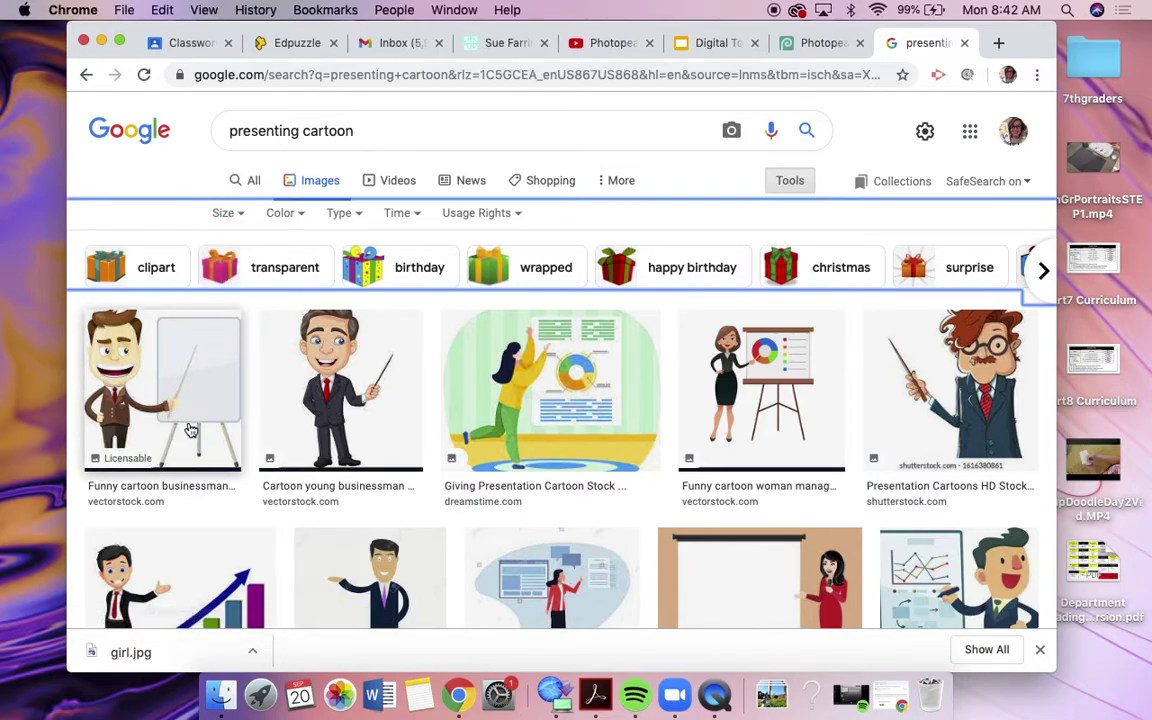
{"action": "left_click", "coordinate": [222, 214]}
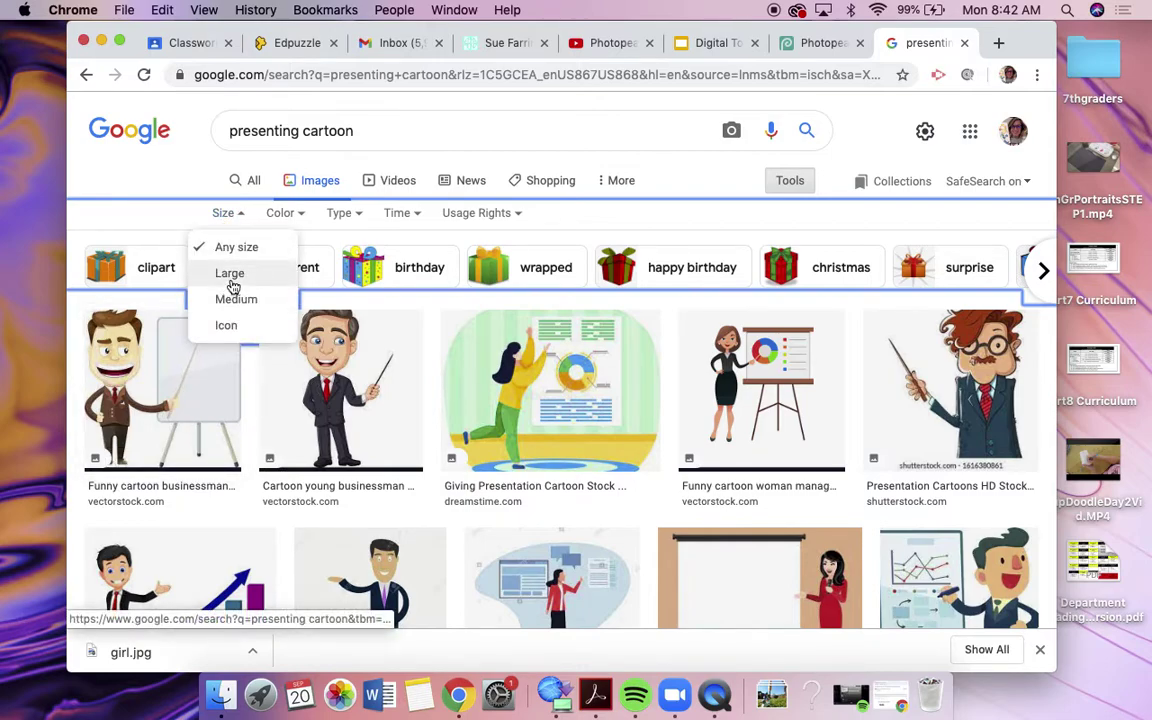
{"action": "left_click", "coordinate": [342, 216]}
{"action": "left_click", "coordinate": [343, 218]}
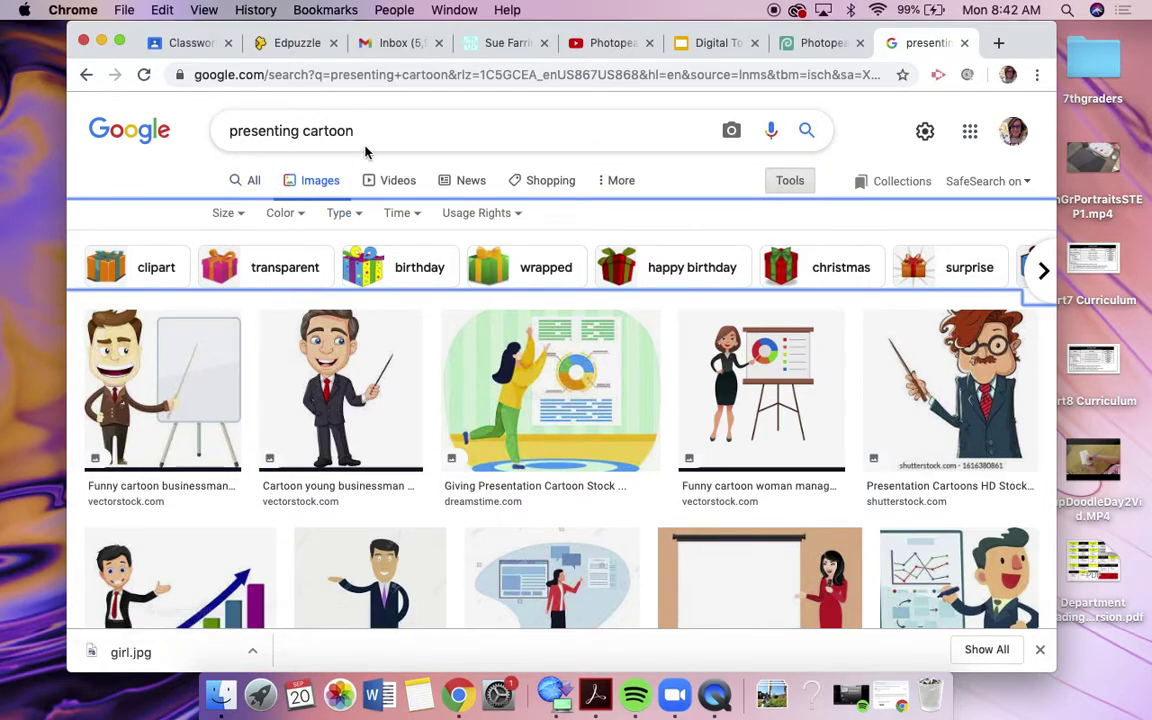
Step: Preview the Shutterstock masked cartoon woman presenter, closing the Shutterstock tab that opened
{"action": "scroll", "coordinate": [561, 510], "scroll_direction": "down", "scroll_amount": 5}
{"action": "scroll", "coordinate": [561, 510], "scroll_direction": "down", "scroll_amount": 10}
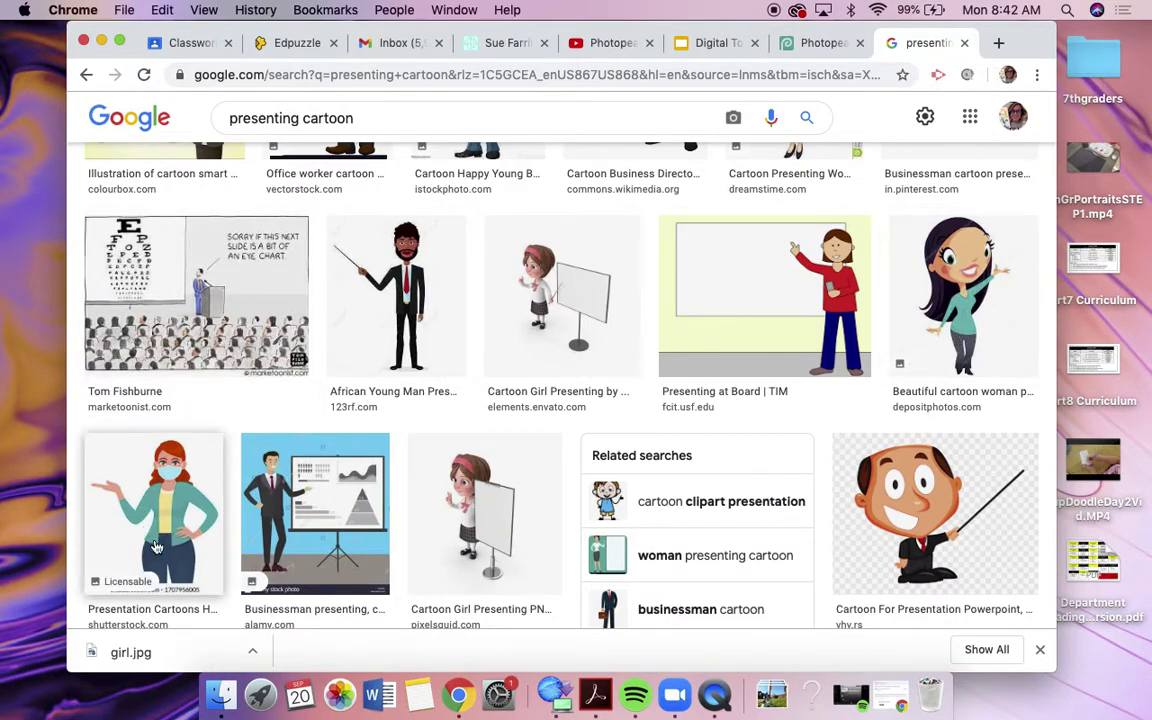
{"action": "left_click", "coordinate": [150, 474]}
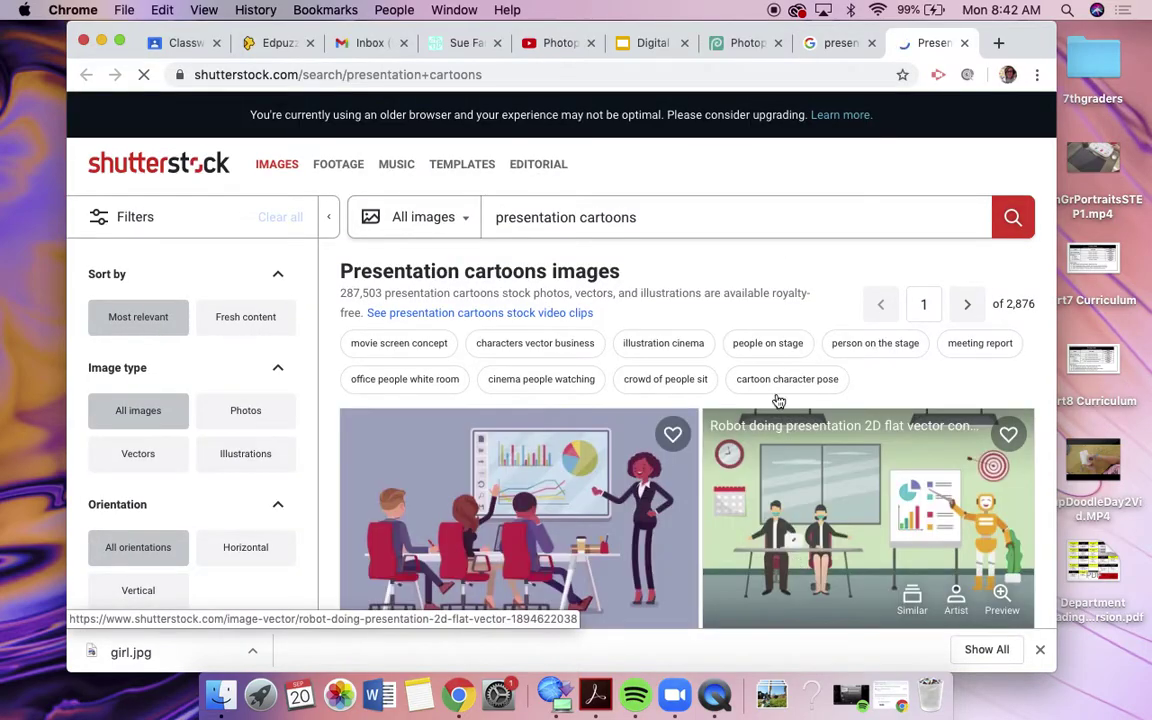
{"action": "key", "text": "super+w"}
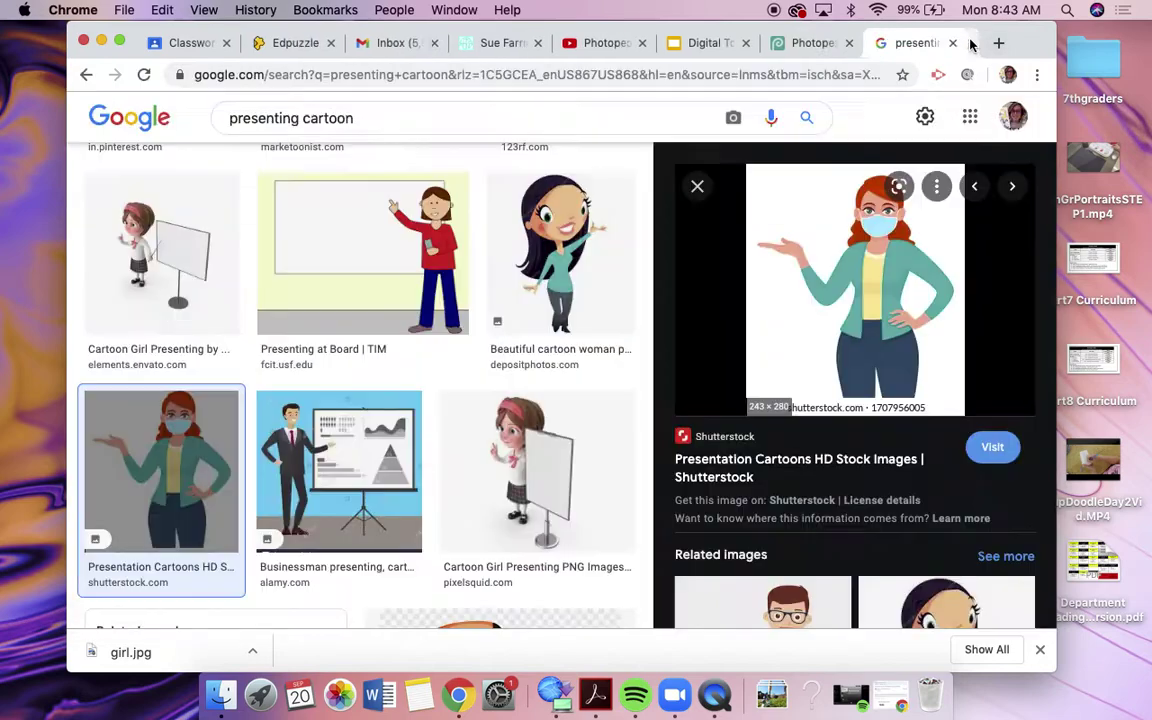
{"action": "right_click", "coordinate": [870, 294]}
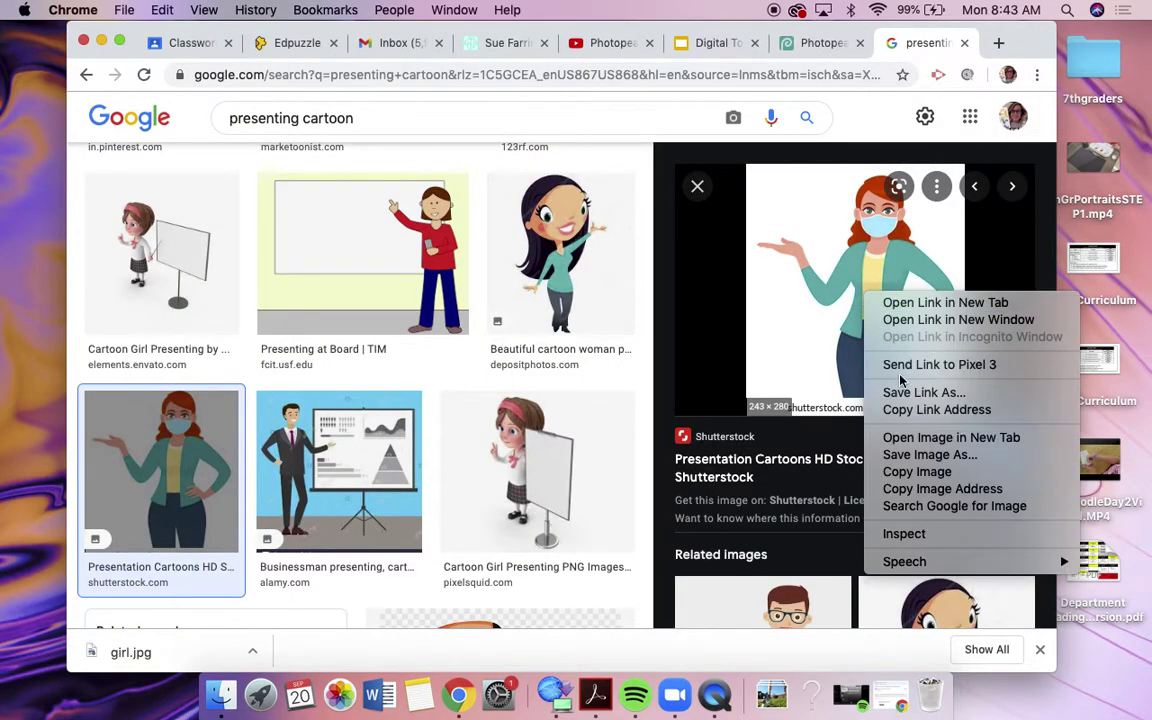
{"action": "left_click", "coordinate": [910, 456]}
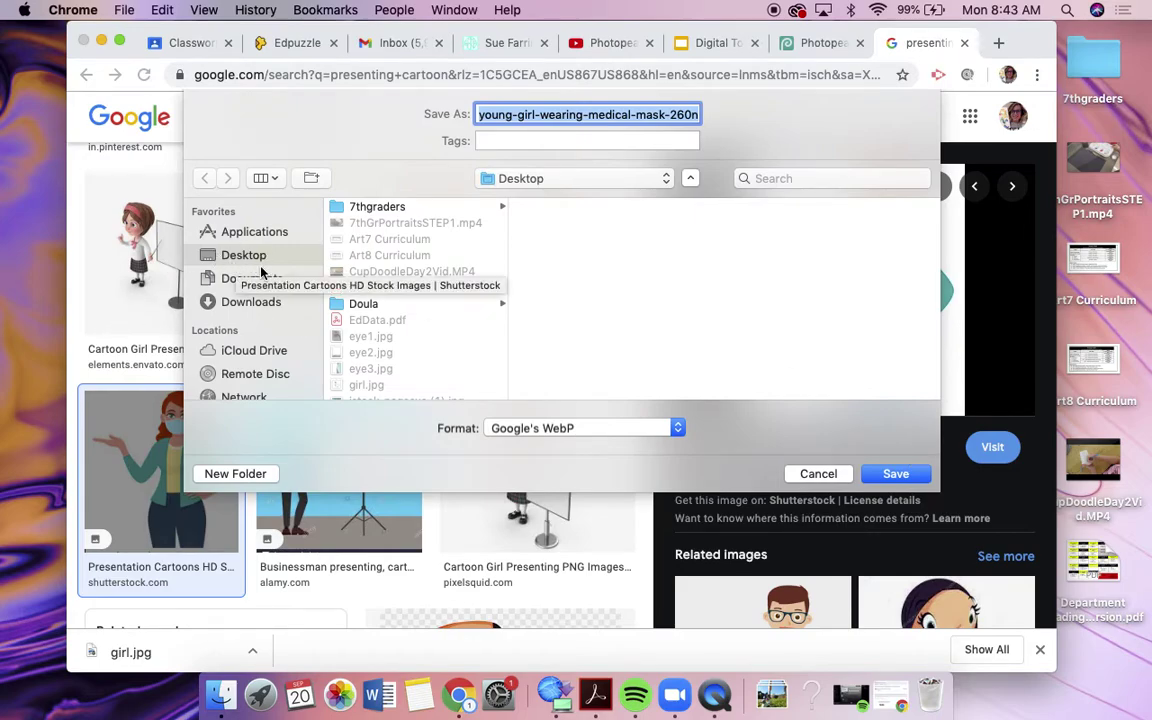
{"action": "type", "text": "girl2"}
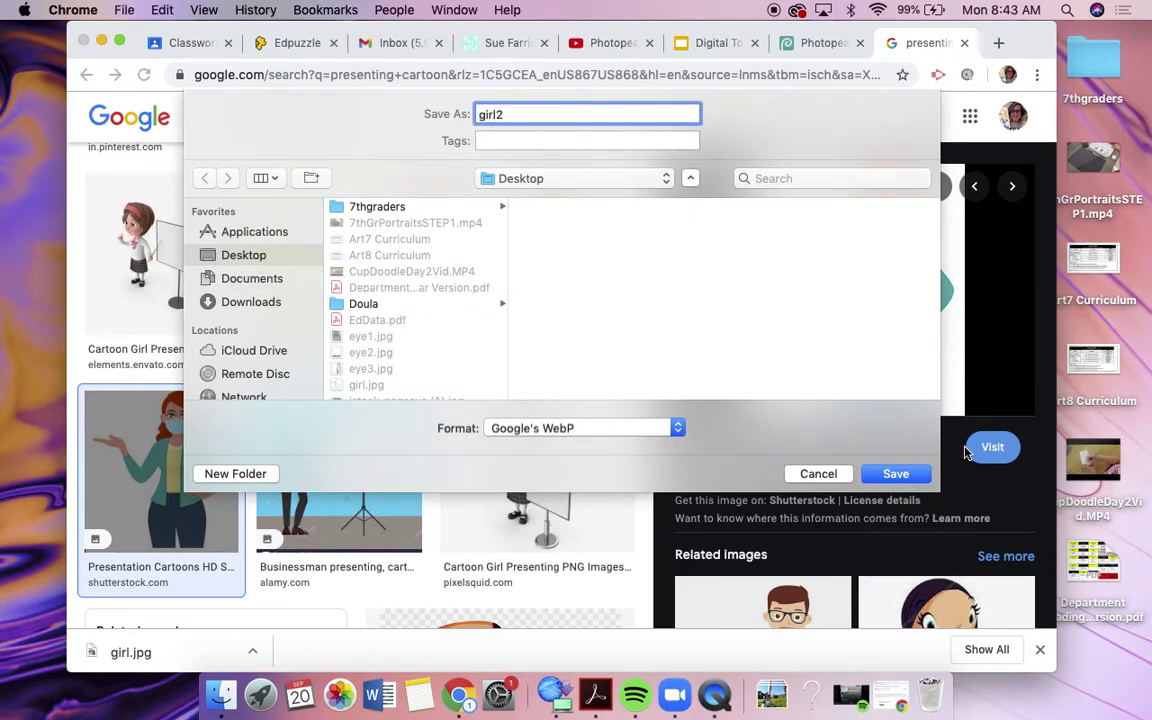
{"action": "left_click", "coordinate": [577, 430]}
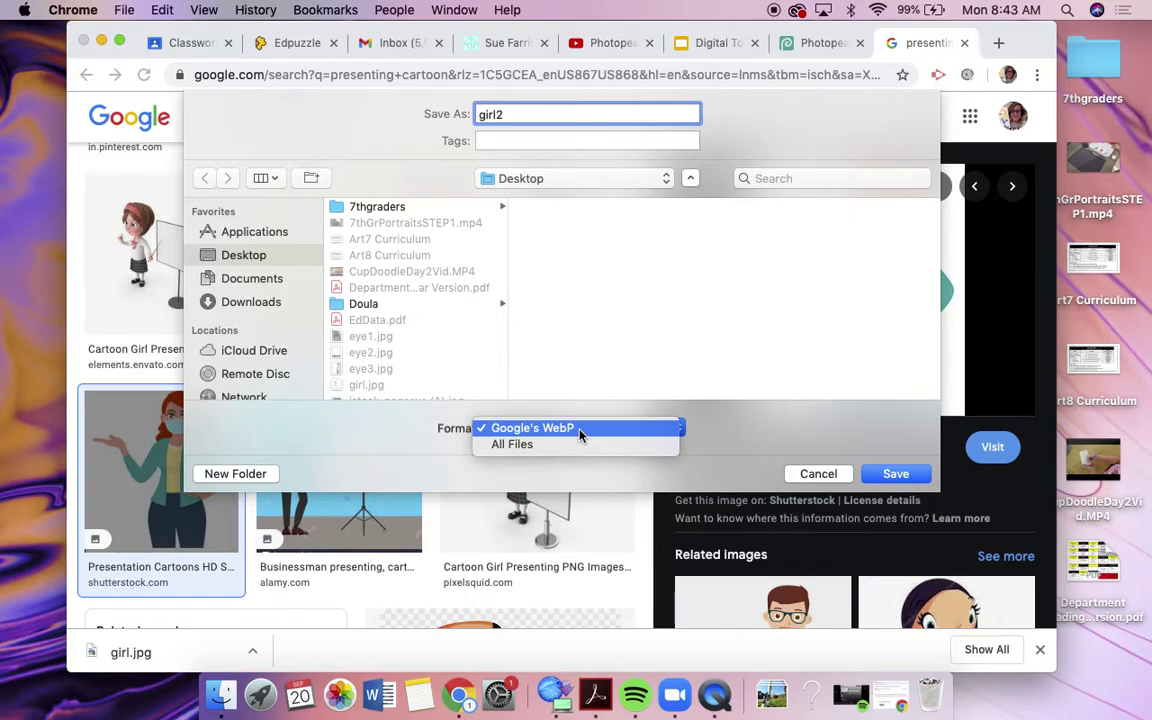
{"action": "left_click", "coordinate": [541, 412]}
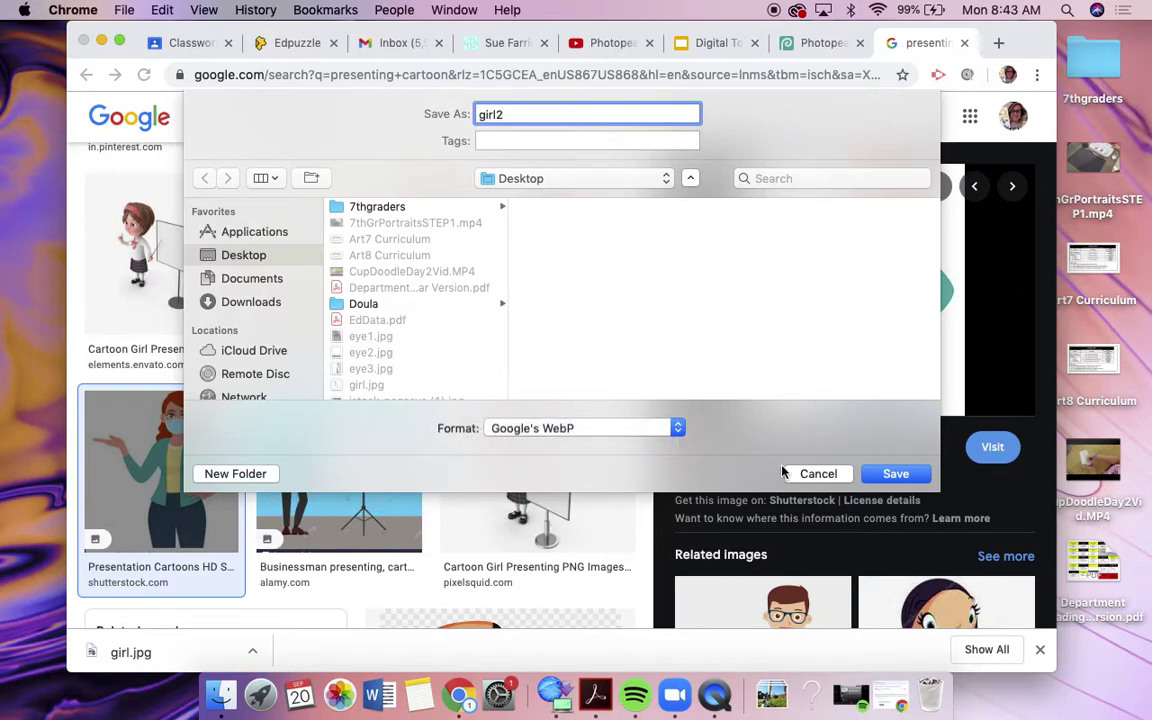
{"action": "left_click", "coordinate": [813, 473]}
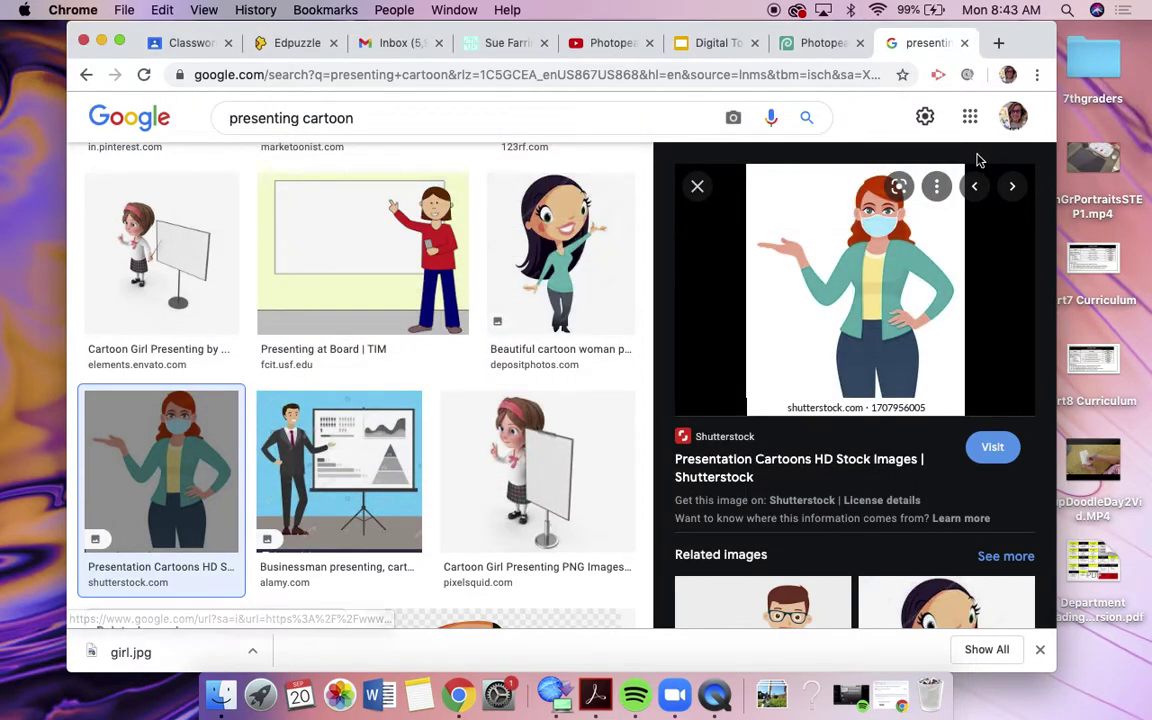
Step: Preview the Depositphotos 'Beautiful cartoon woman' image and choose Save Image As from its menu
{"action": "left_click", "coordinate": [695, 188]}
{"action": "scroll", "coordinate": [838, 330], "scroll_direction": "up", "scroll_amount": 10}
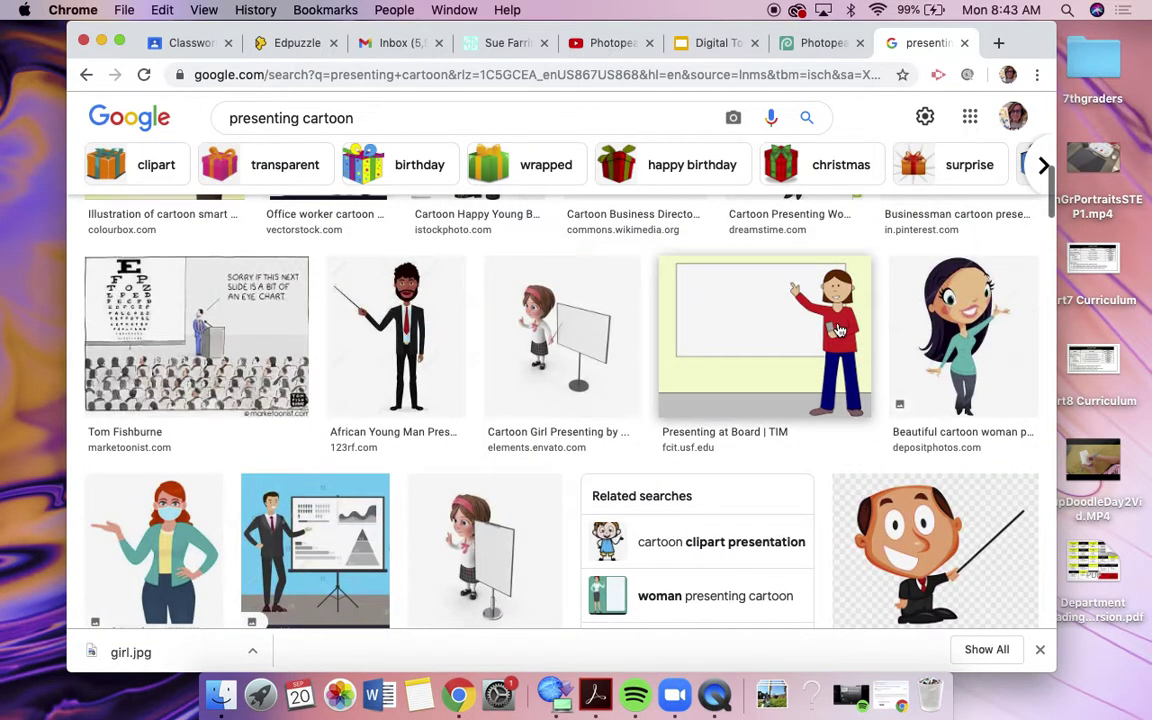
{"action": "left_click", "coordinate": [928, 340]}
{"action": "right_click", "coordinate": [928, 342]}
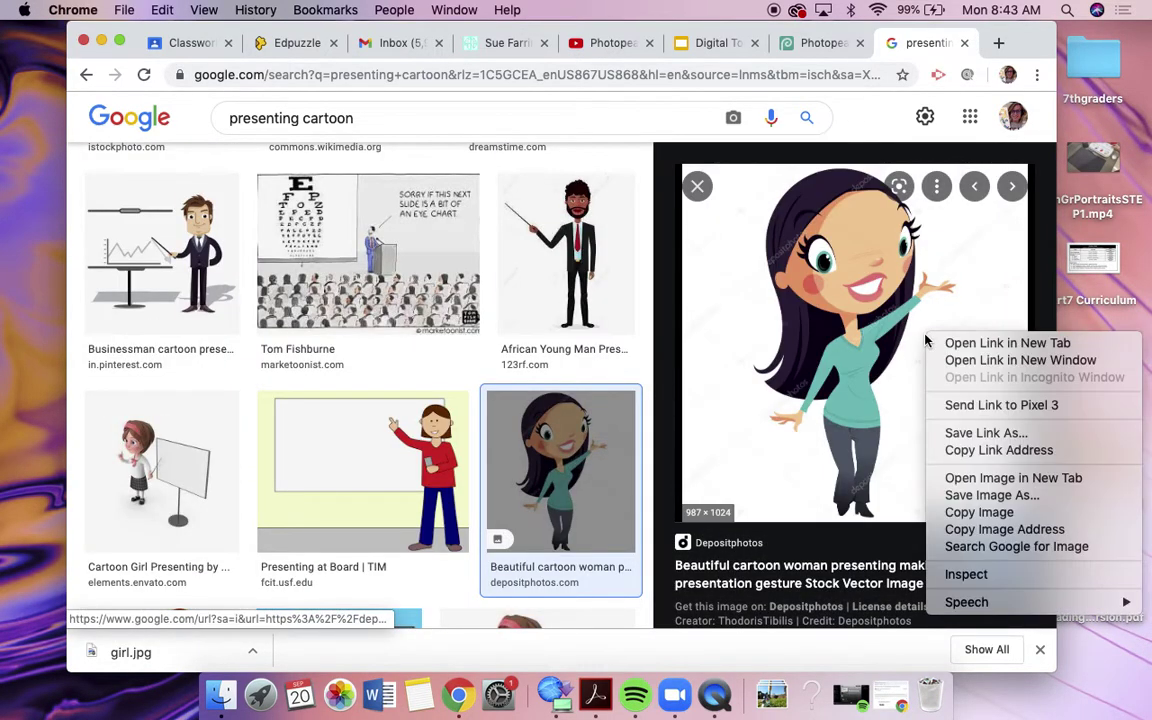
{"action": "left_click", "coordinate": [968, 497]}
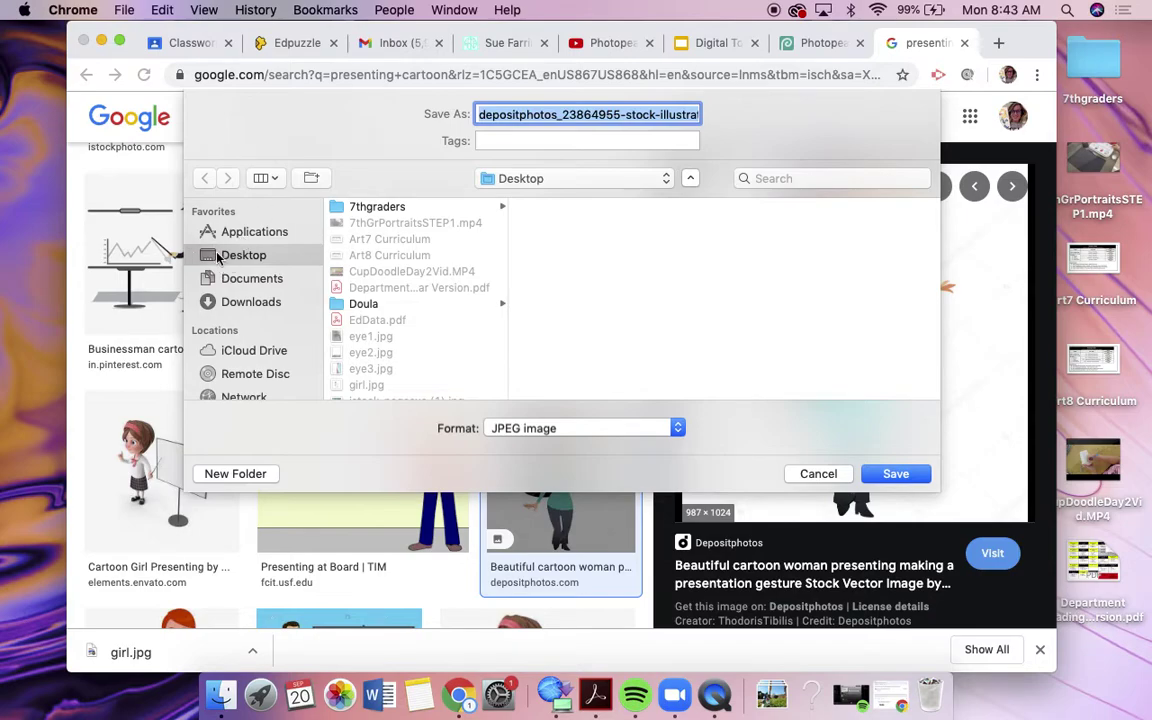
Step: Save the image to the Desktop as JPEG named 'girl', downloading as girl2.jpg
{"action": "type", "text": "girl2"}
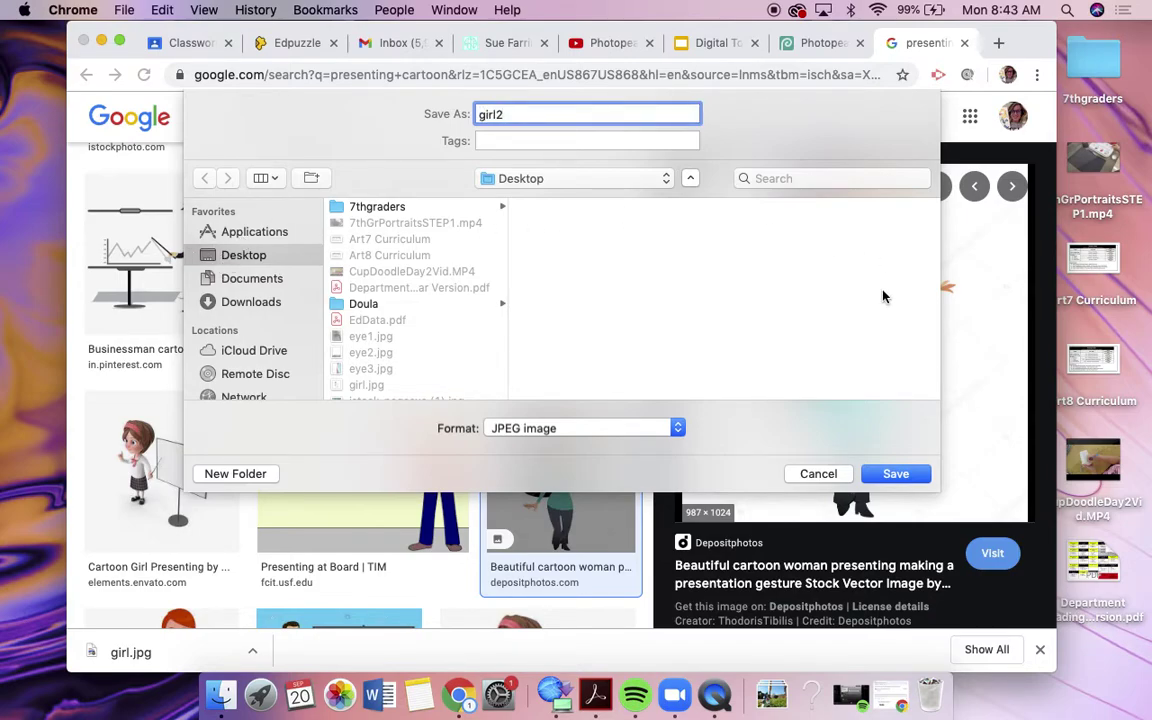
{"action": "left_click", "coordinate": [896, 474]}
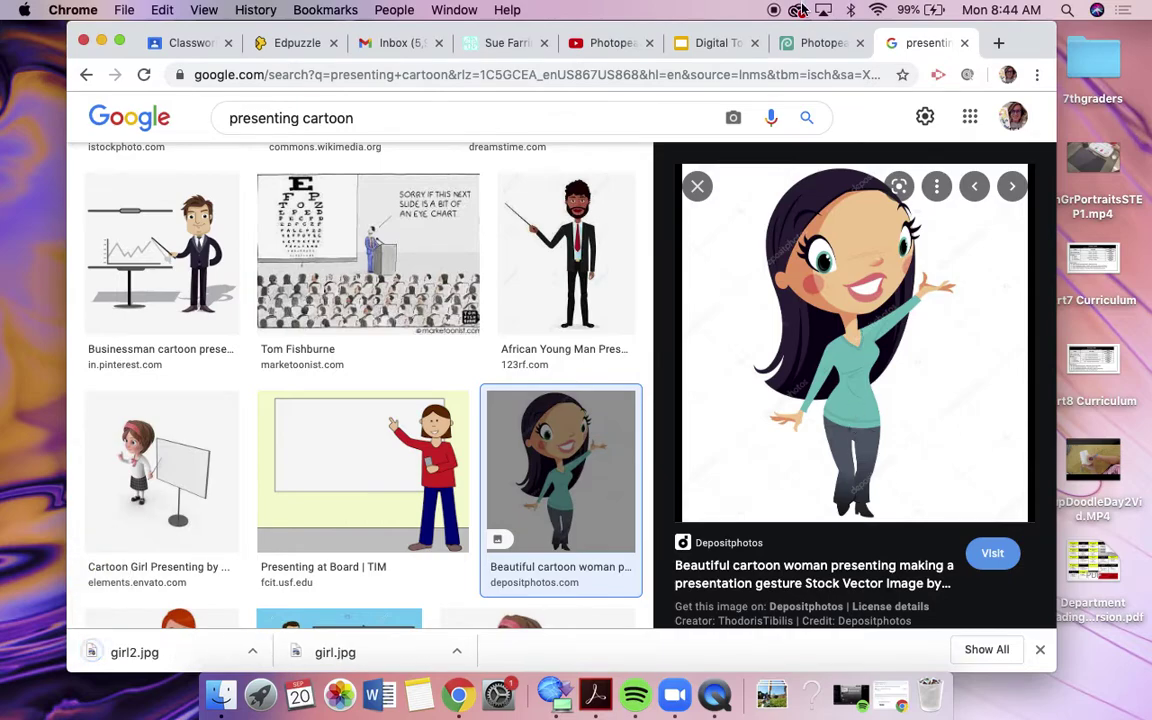
Step: Drag girl2.jpg from Chrome's downloads bar onto the Photopea name-tag canvas
{"action": "left_click", "coordinate": [818, 44]}
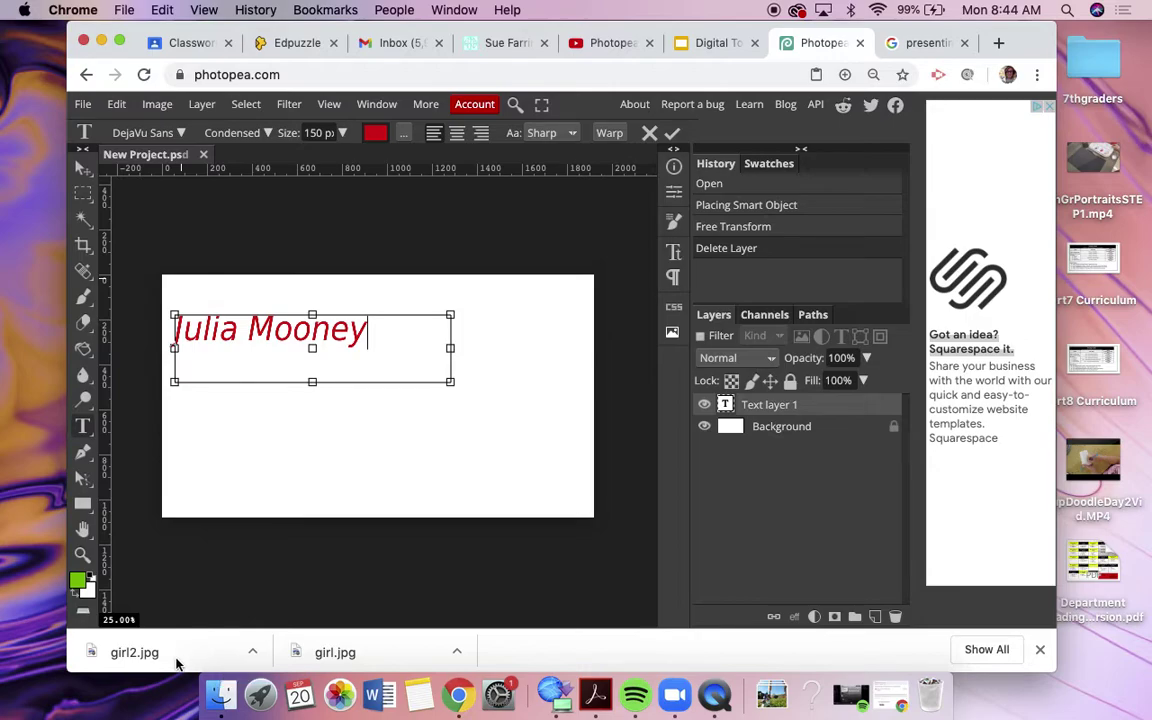
{"action": "left_click_drag", "start_coordinate": [355, 433], "coordinate": [492, 446]}
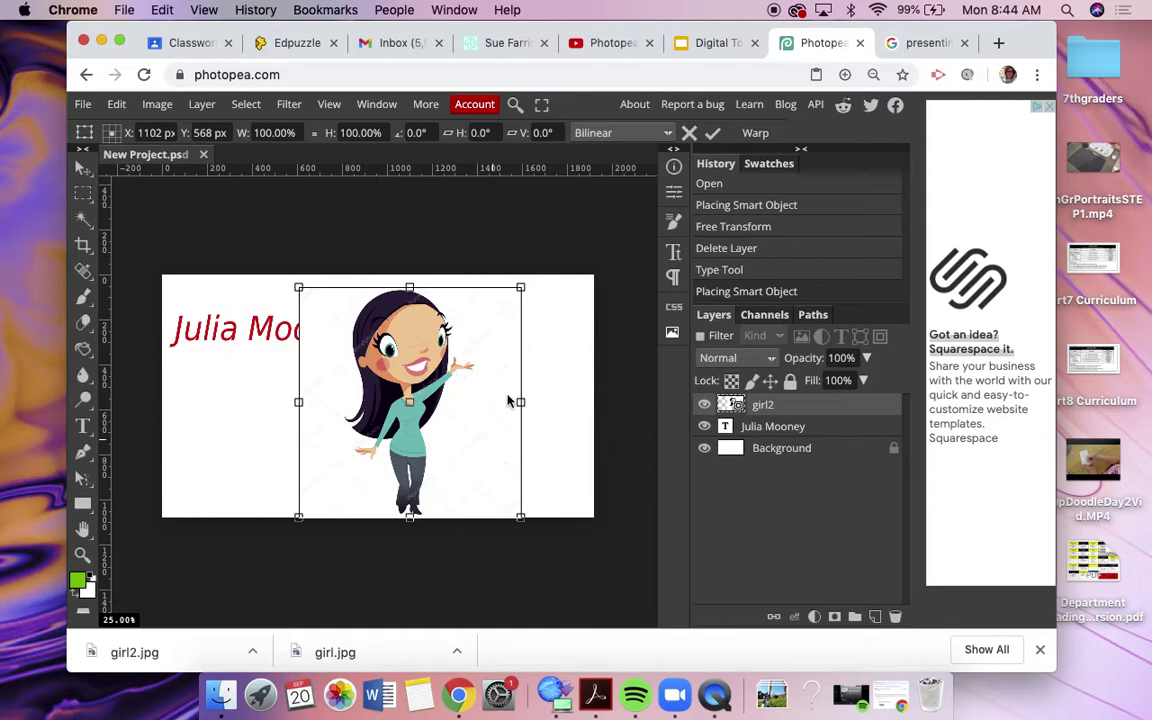
Step: Set the foreground to green #0fbf0f, unlock the Background layer, and paint-bucket fill it
{"action": "left_click", "coordinate": [78, 582]}
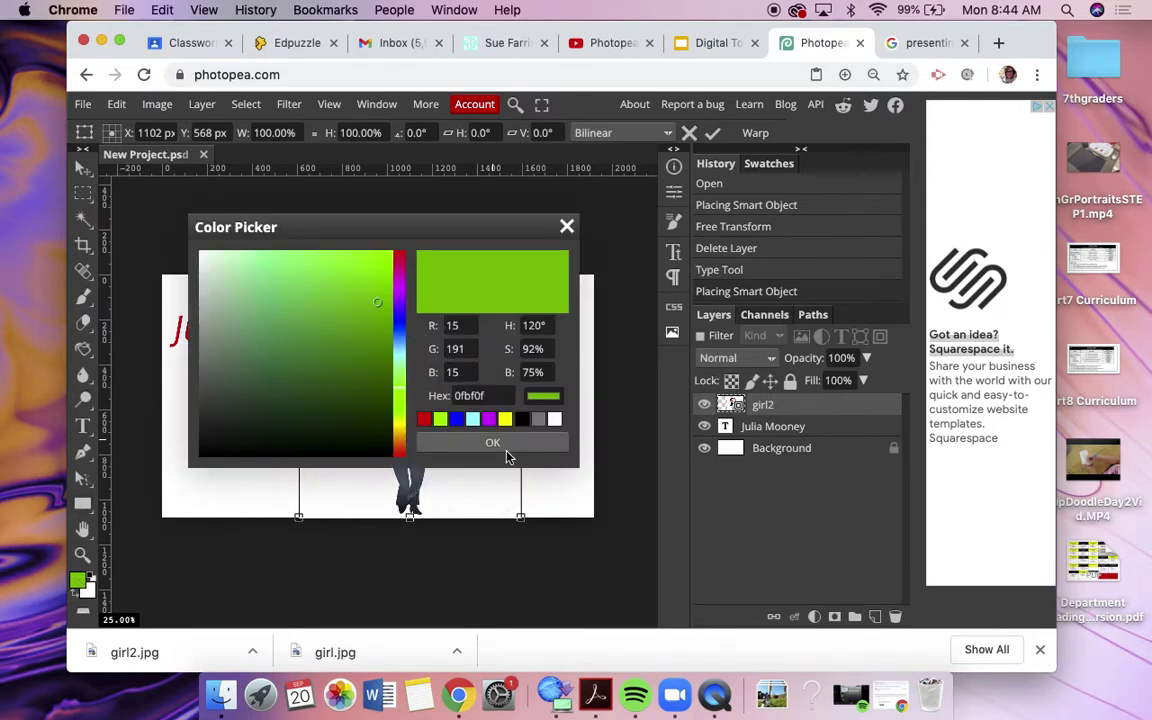
{"action": "left_click", "coordinate": [498, 446]}
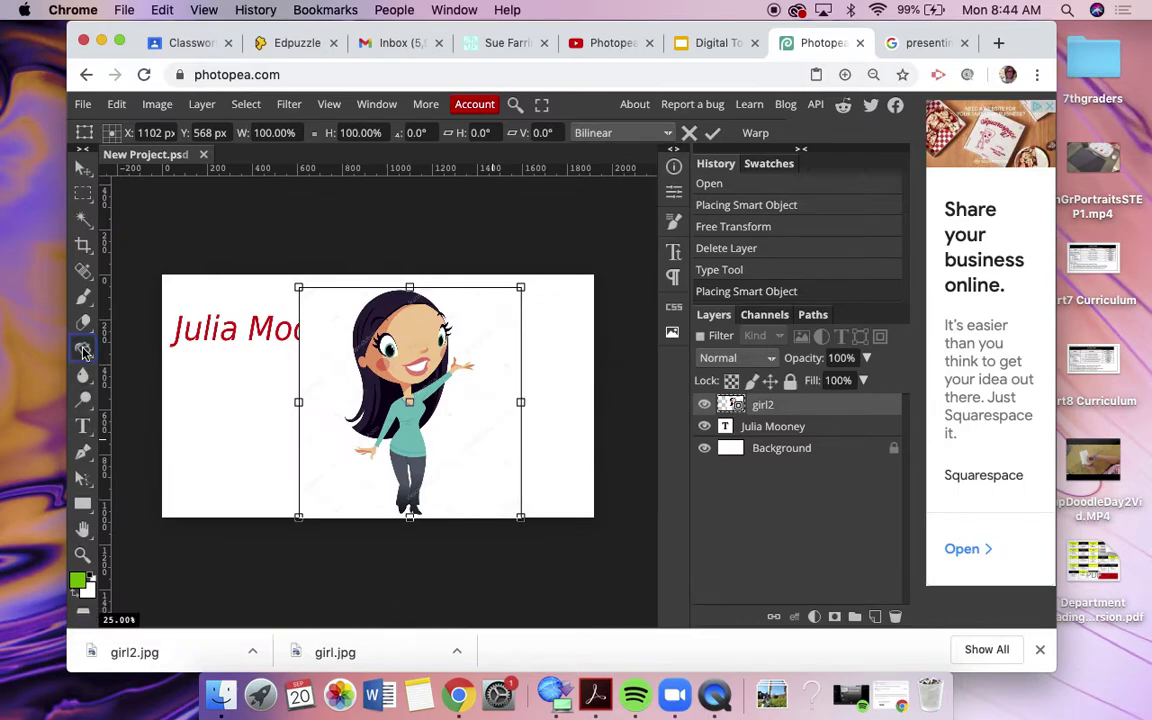
{"action": "left_click", "coordinate": [84, 350]}
{"action": "left_click", "coordinate": [205, 410]}
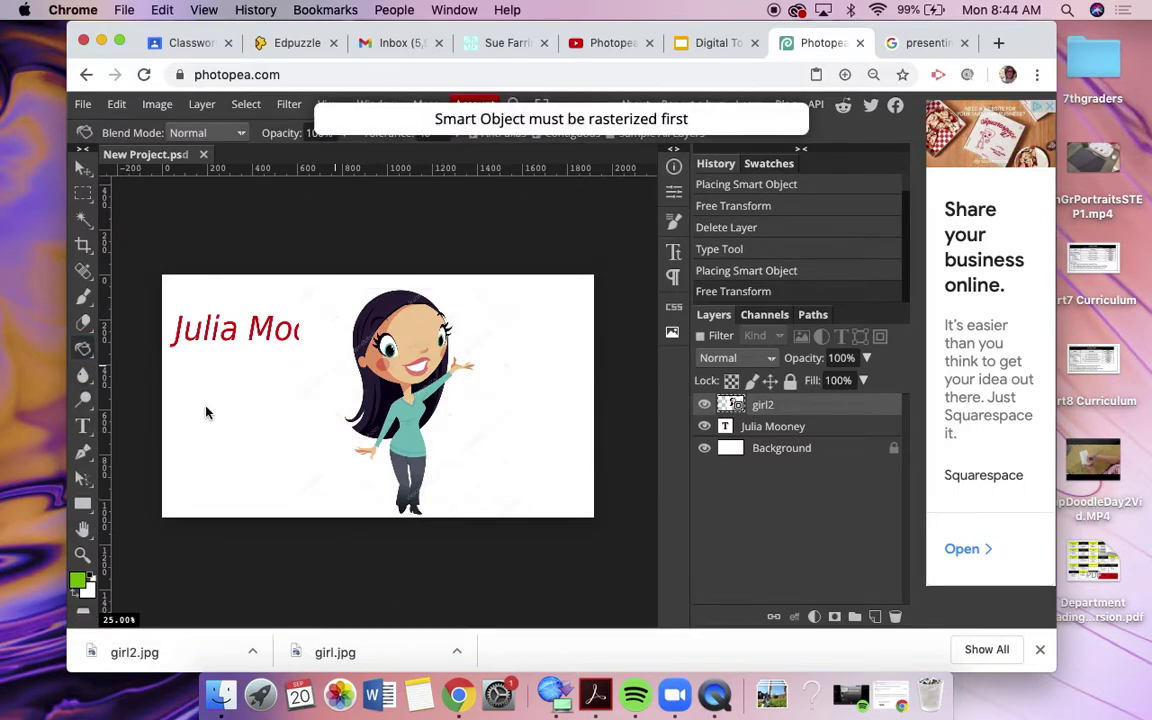
{"action": "left_click", "coordinate": [776, 447]}
{"action": "left_click", "coordinate": [893, 448]}
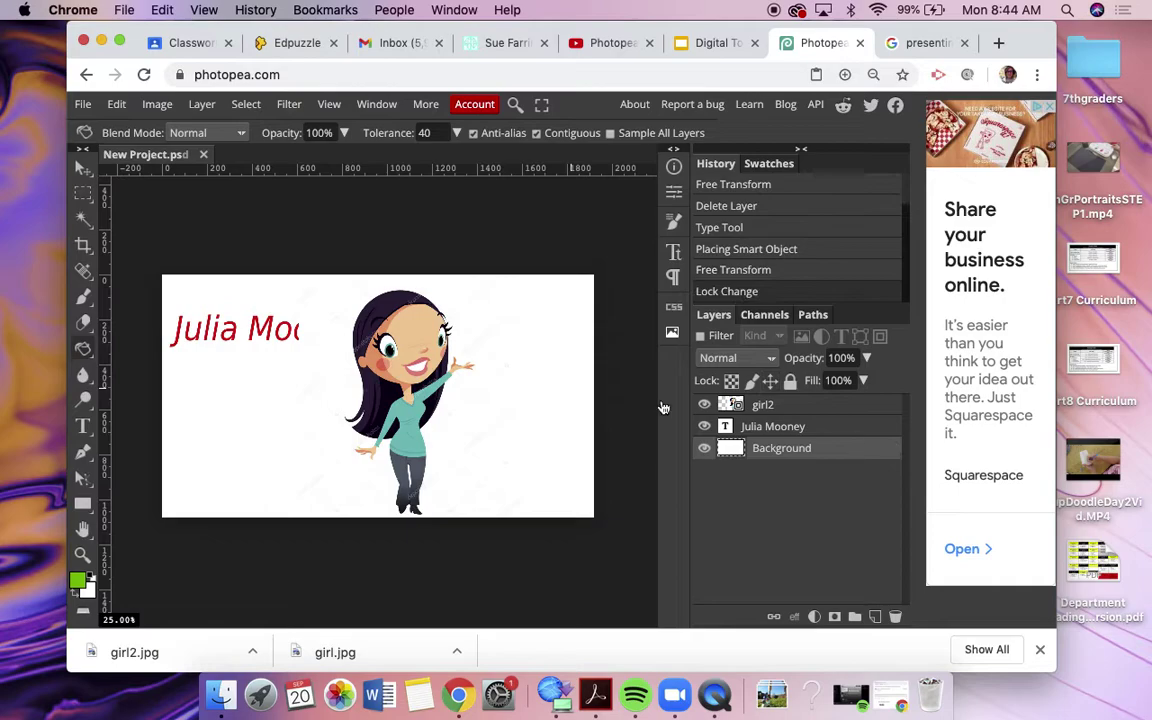
{"action": "left_click", "coordinate": [198, 445]}
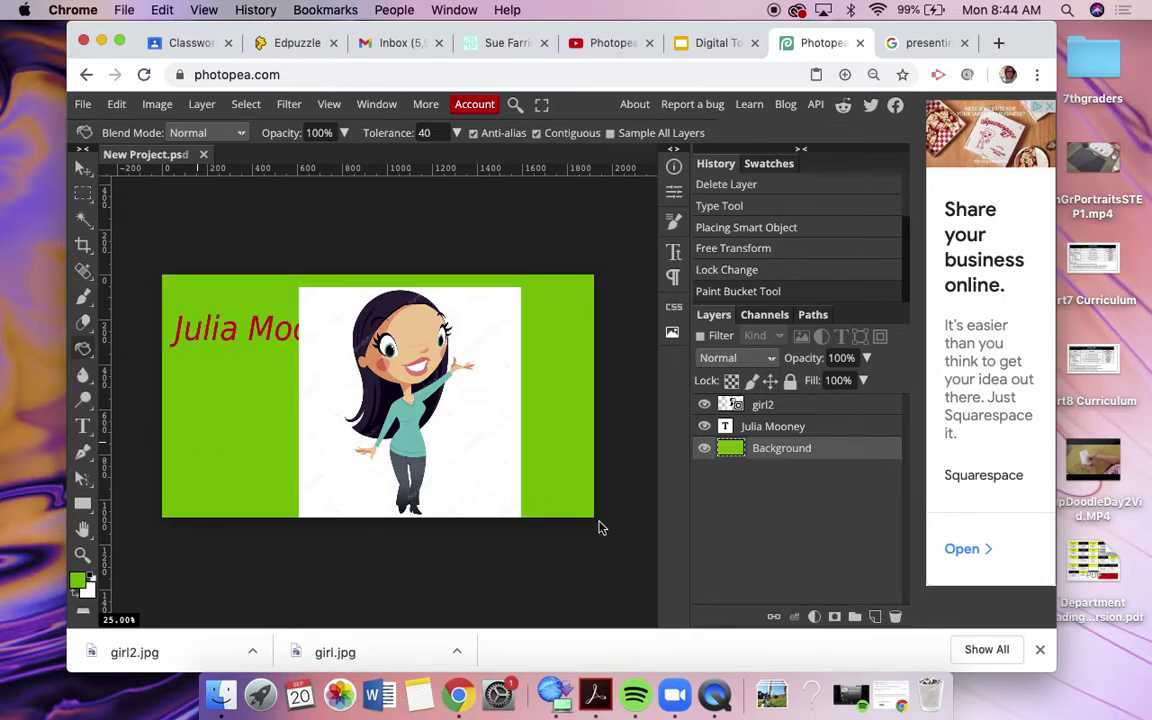
{"action": "left_click", "coordinate": [833, 408]}
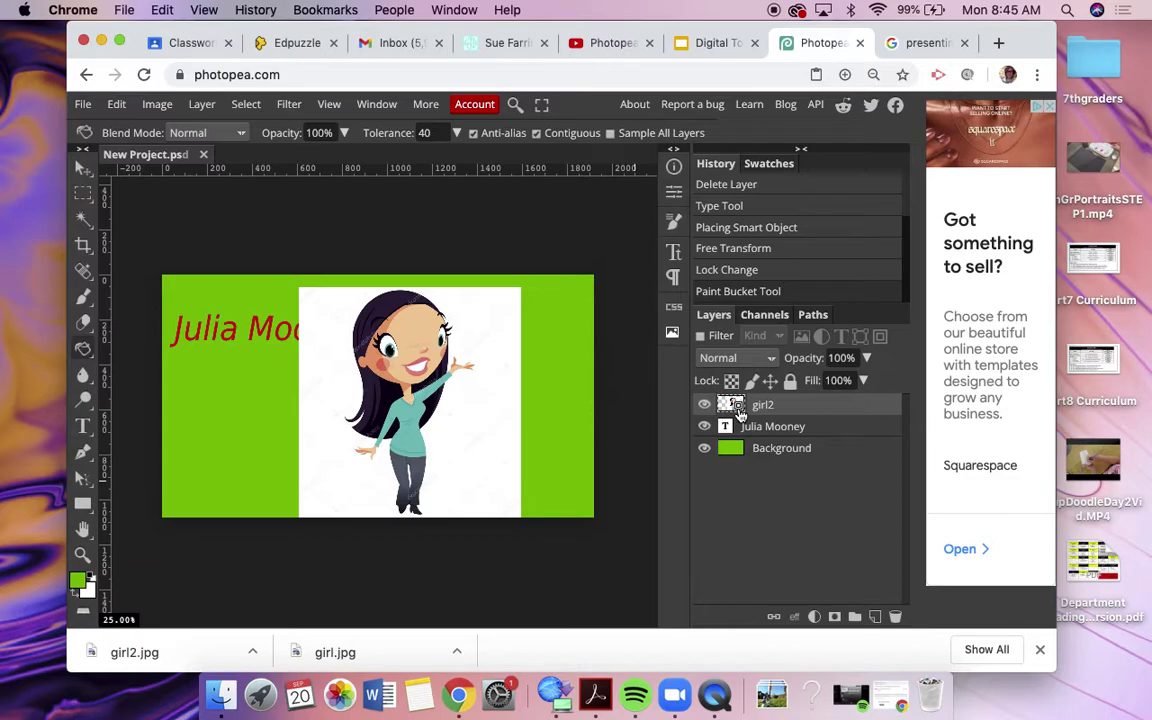
{"action": "left_click", "coordinate": [201, 104]}
{"action": "left_click", "coordinate": [828, 404]}
{"action": "left_click", "coordinate": [826, 438]}
{"action": "left_click", "coordinate": [825, 406]}
{"action": "left_click", "coordinate": [201, 104]}
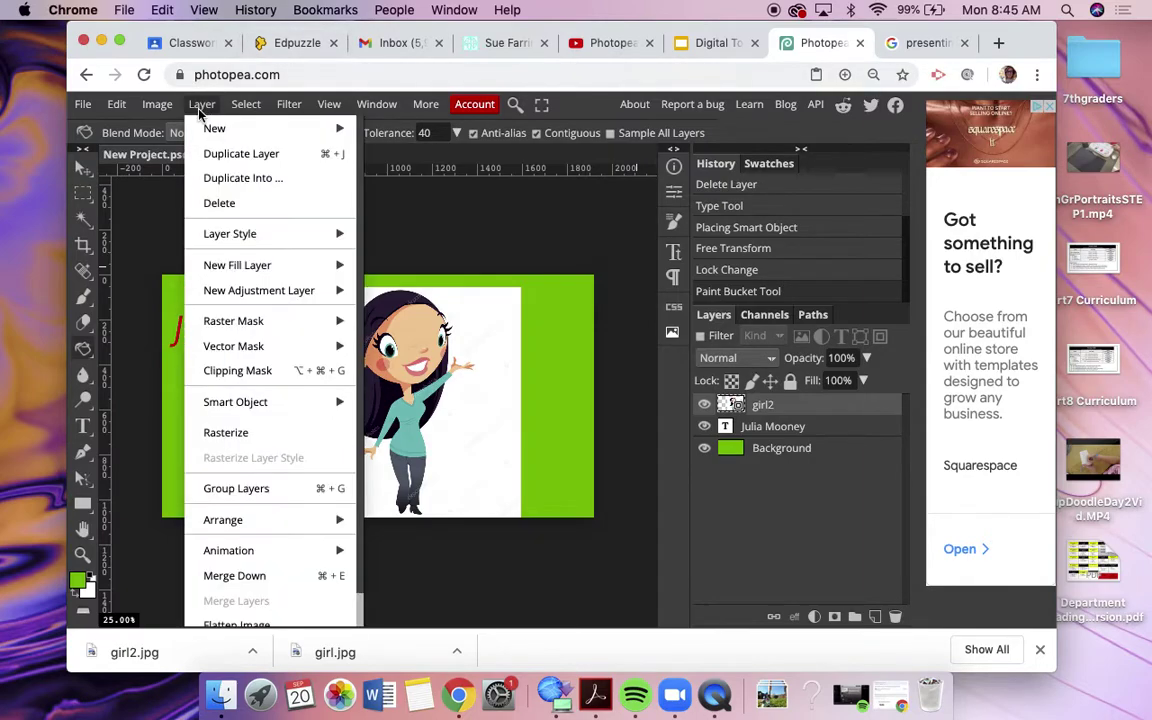
Step: Rasterize the girl2 layer and magic-wand select the white area around the cartoon girl
{"action": "left_click", "coordinate": [229, 433]}
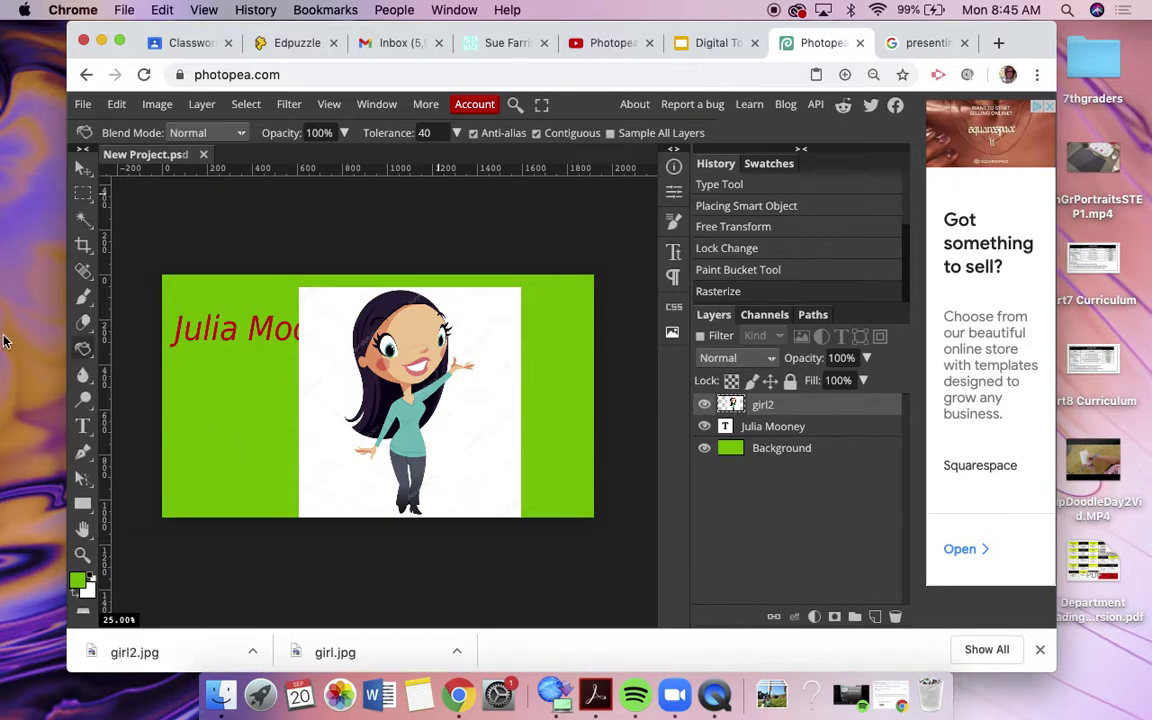
{"action": "left_click", "coordinate": [83, 218]}
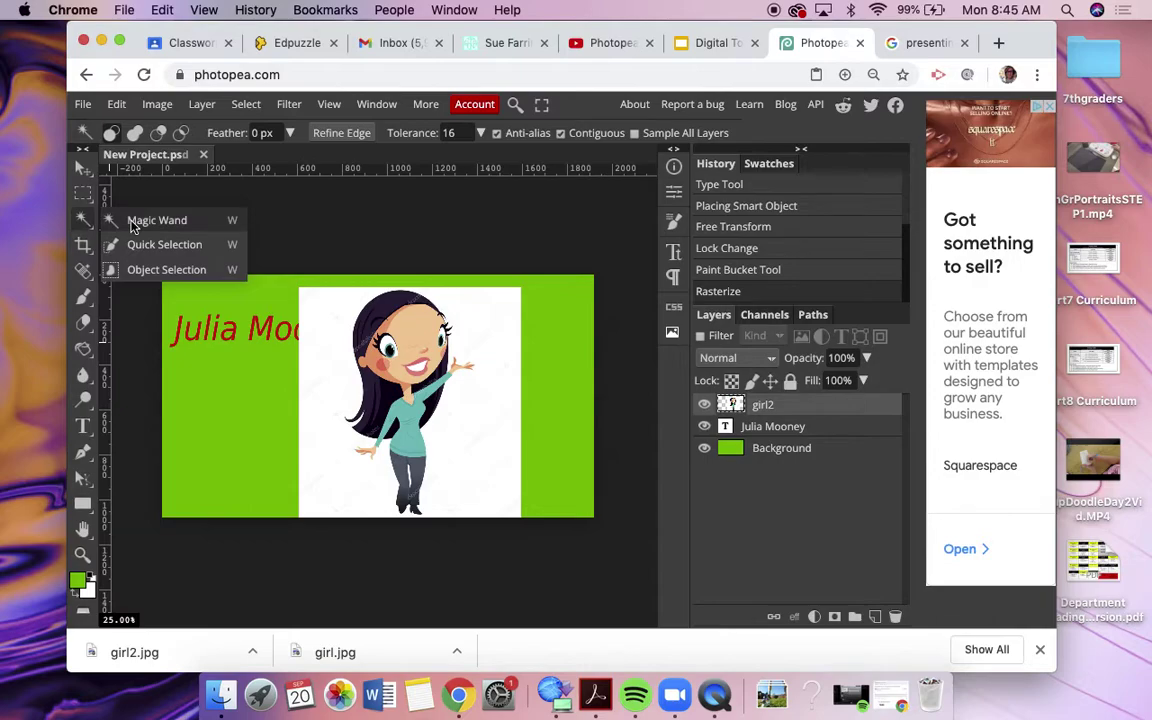
{"action": "left_click", "coordinate": [130, 222]}
{"action": "left_click", "coordinate": [322, 325]}
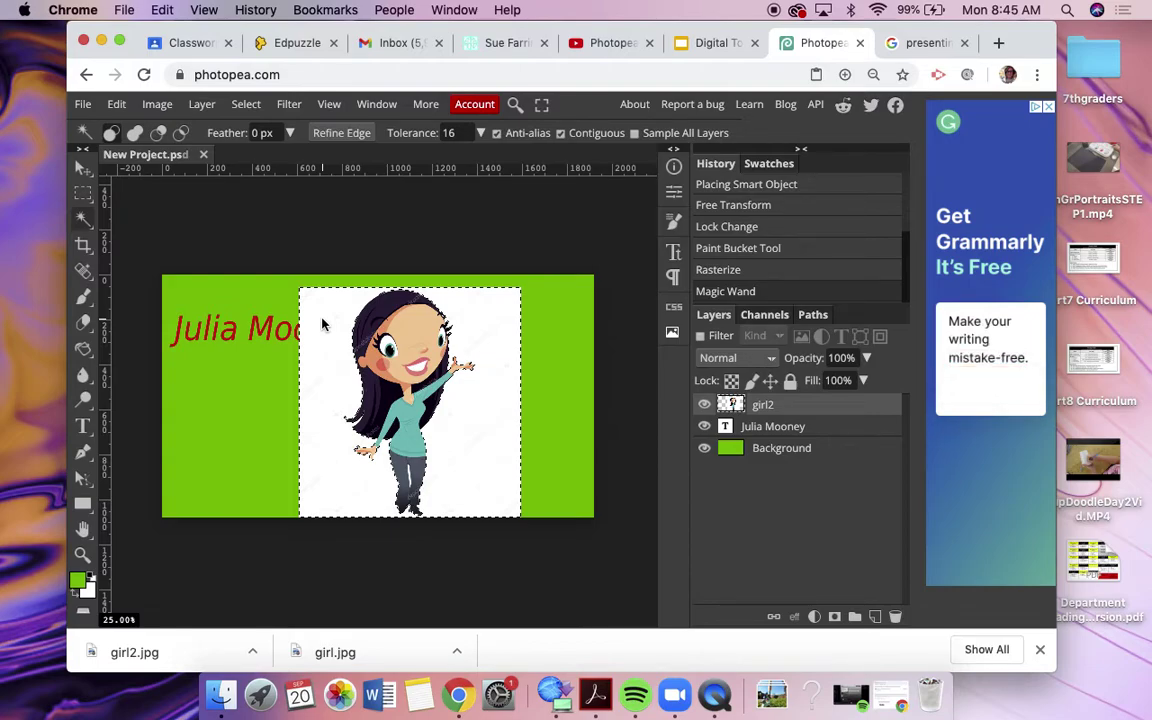
Step: Delete the selected white pixels from girl2 and deselect
{"action": "key", "text": "Delete"}
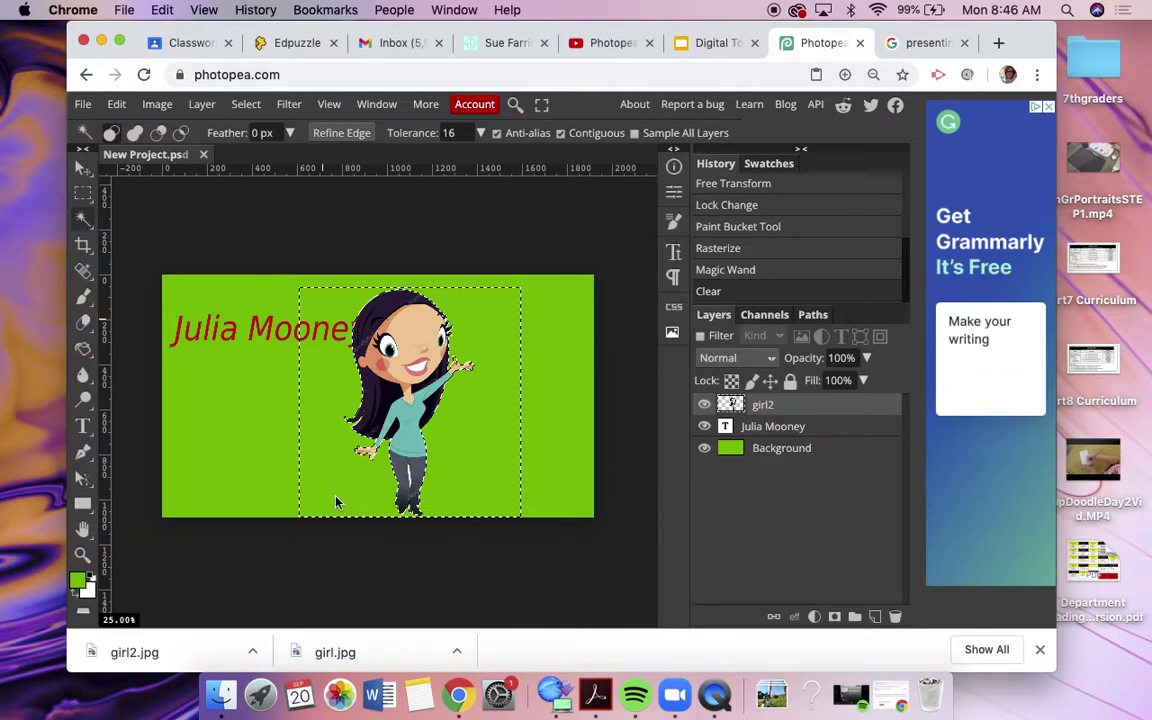
{"action": "key", "text": "ctrl+d"}
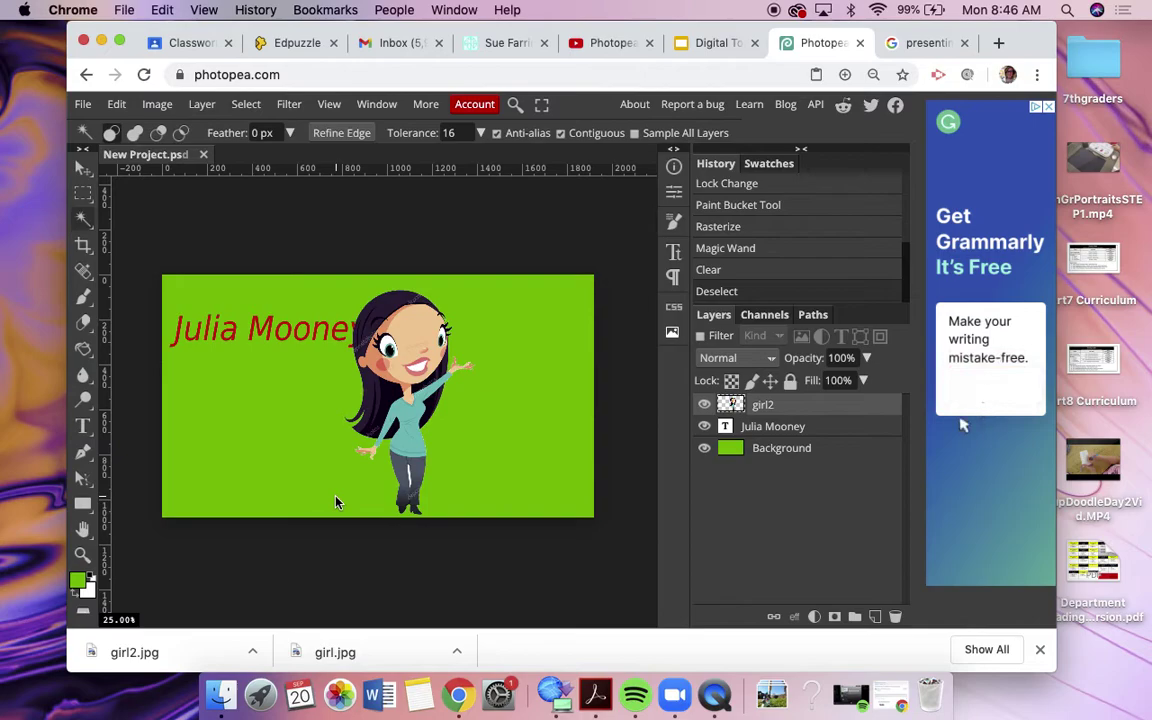
Step: Free-transform girl2 smaller toward the lower left, just below the red name
{"action": "left_click", "coordinate": [82, 169]}
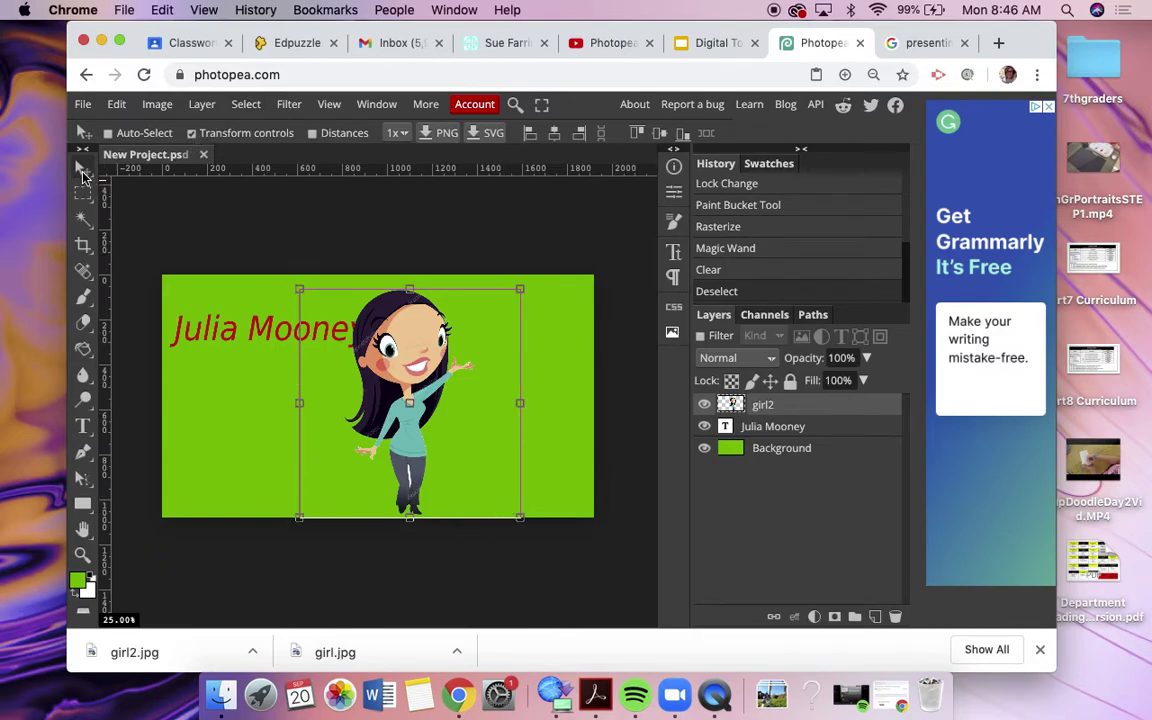
{"action": "left_click_drag", "start_coordinate": [300, 289], "coordinate": [236, 383]}
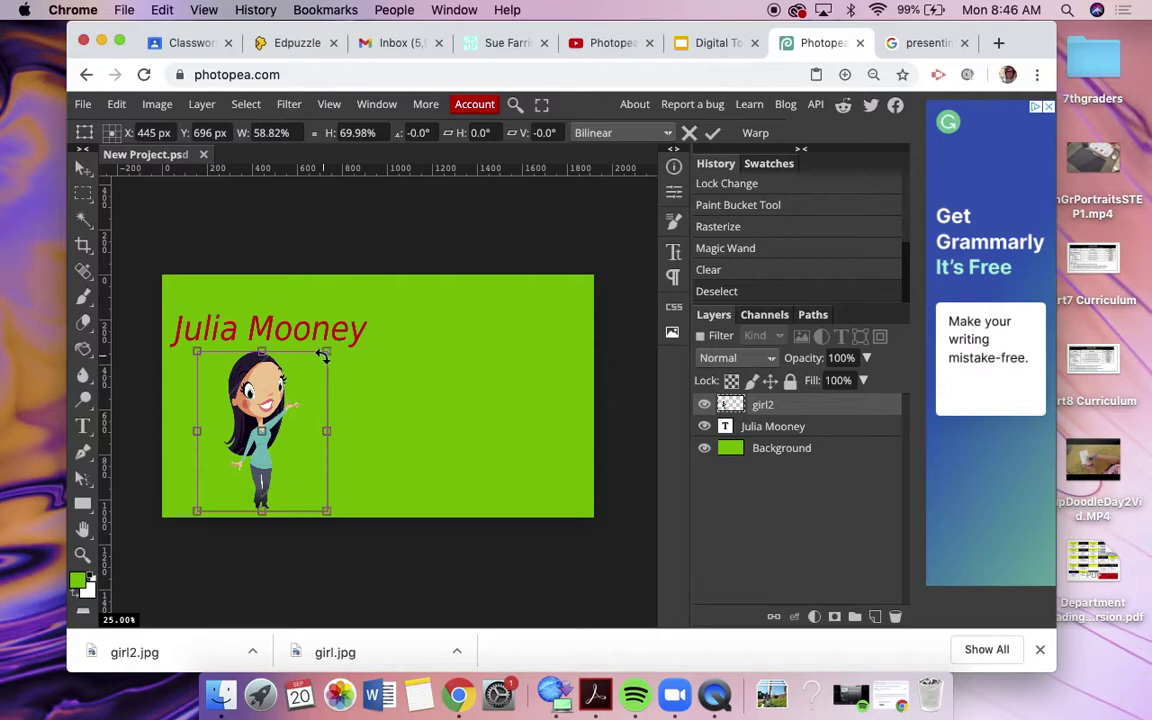
{"action": "left_click_drag", "start_coordinate": [327, 354], "coordinate": [338, 388]}
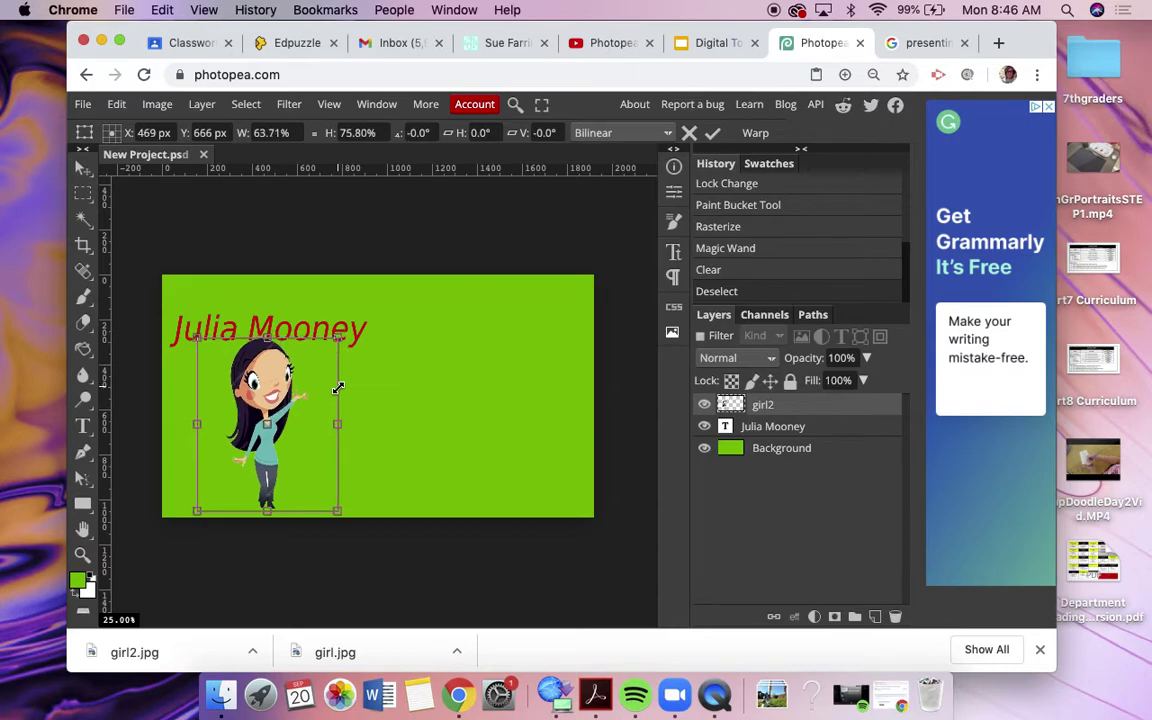
{"action": "key", "text": "Return"}
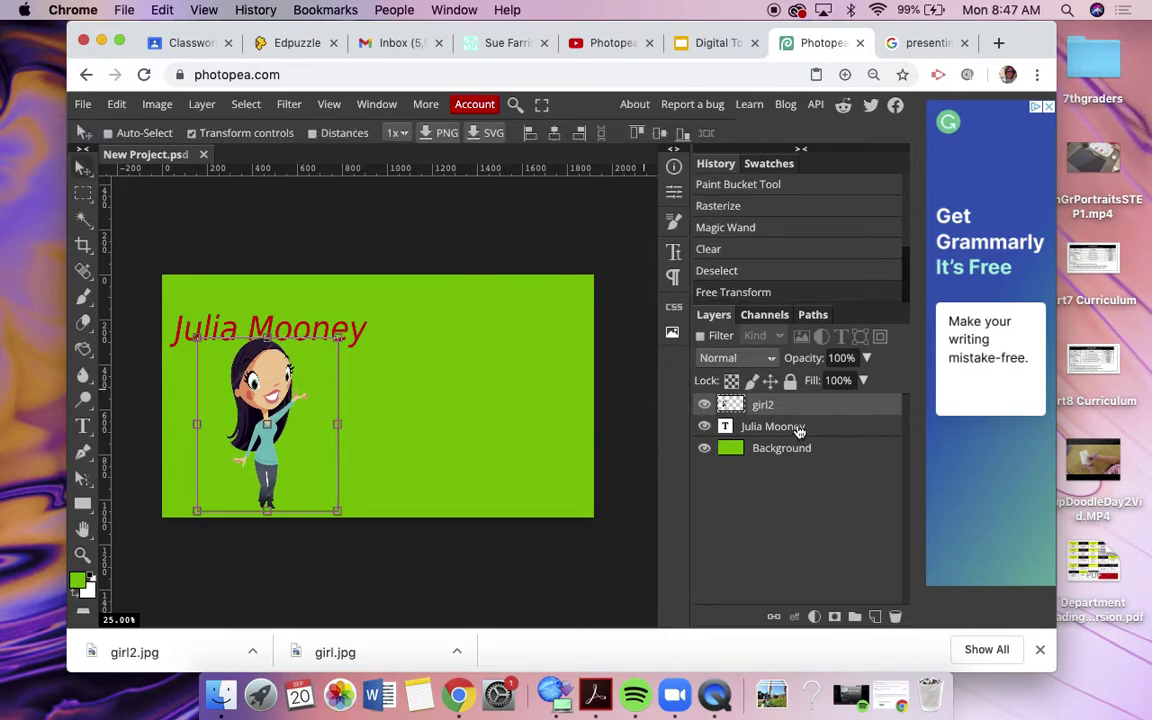
{"action": "left_click", "coordinate": [833, 429]}
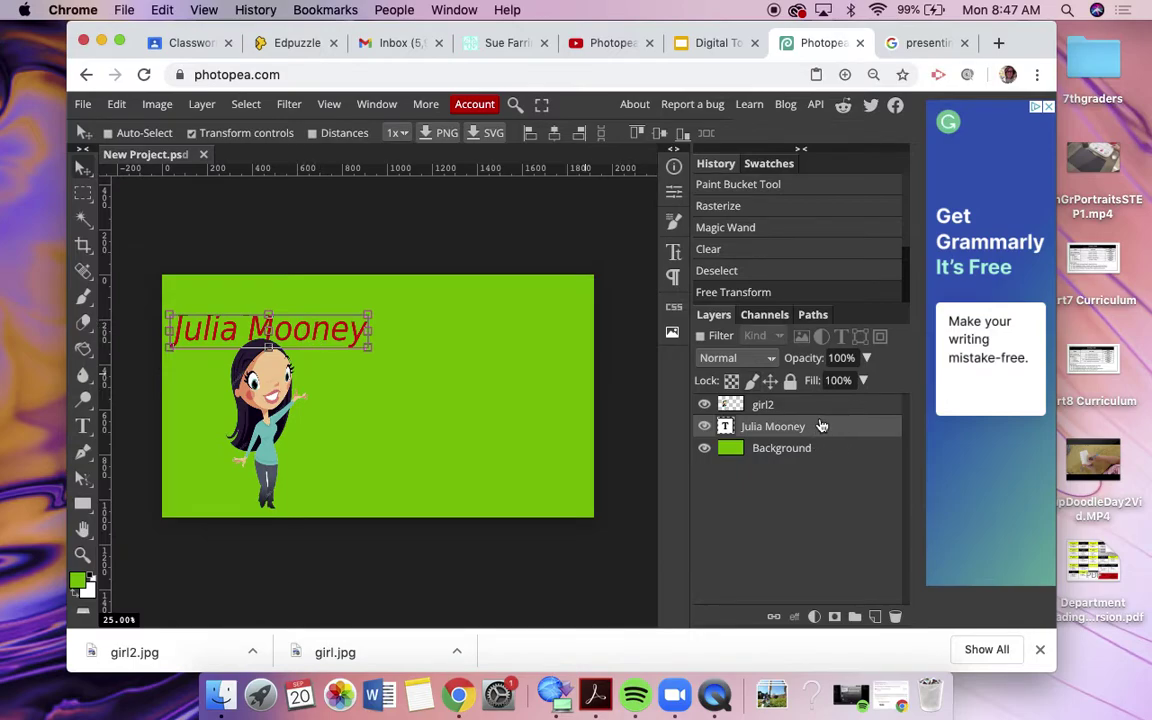
{"action": "left_click_drag", "start_coordinate": [335, 332], "coordinate": [487, 365]}
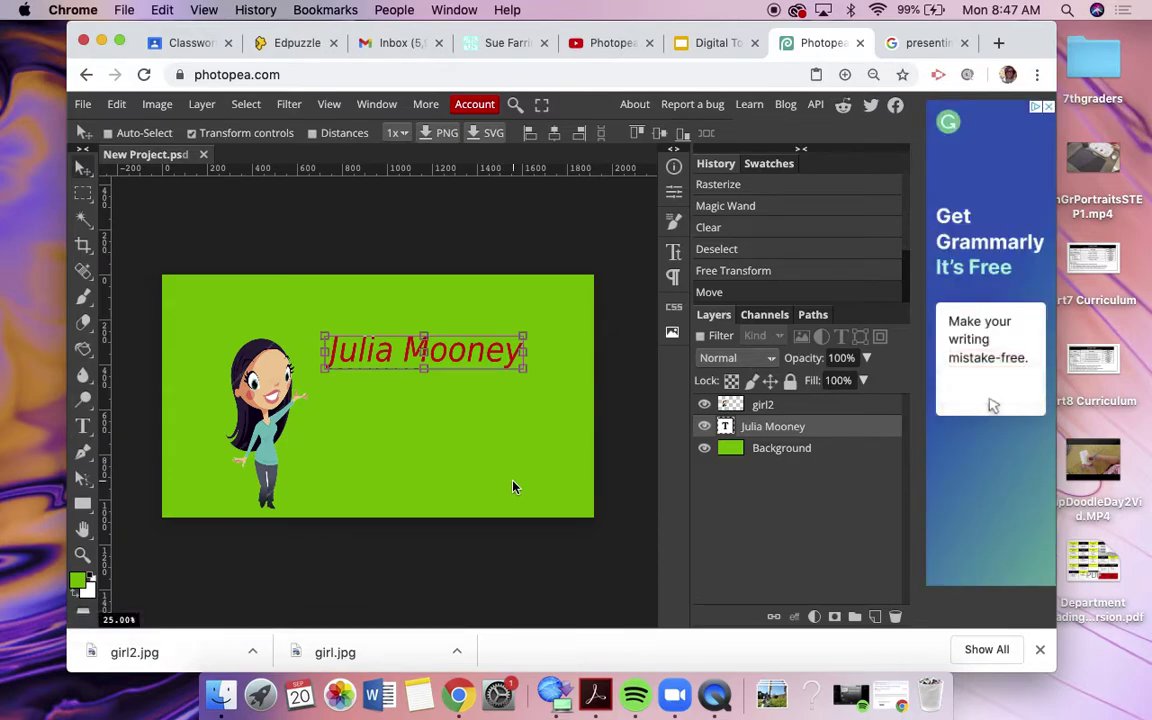
{"action": "left_click", "coordinate": [84, 351]}
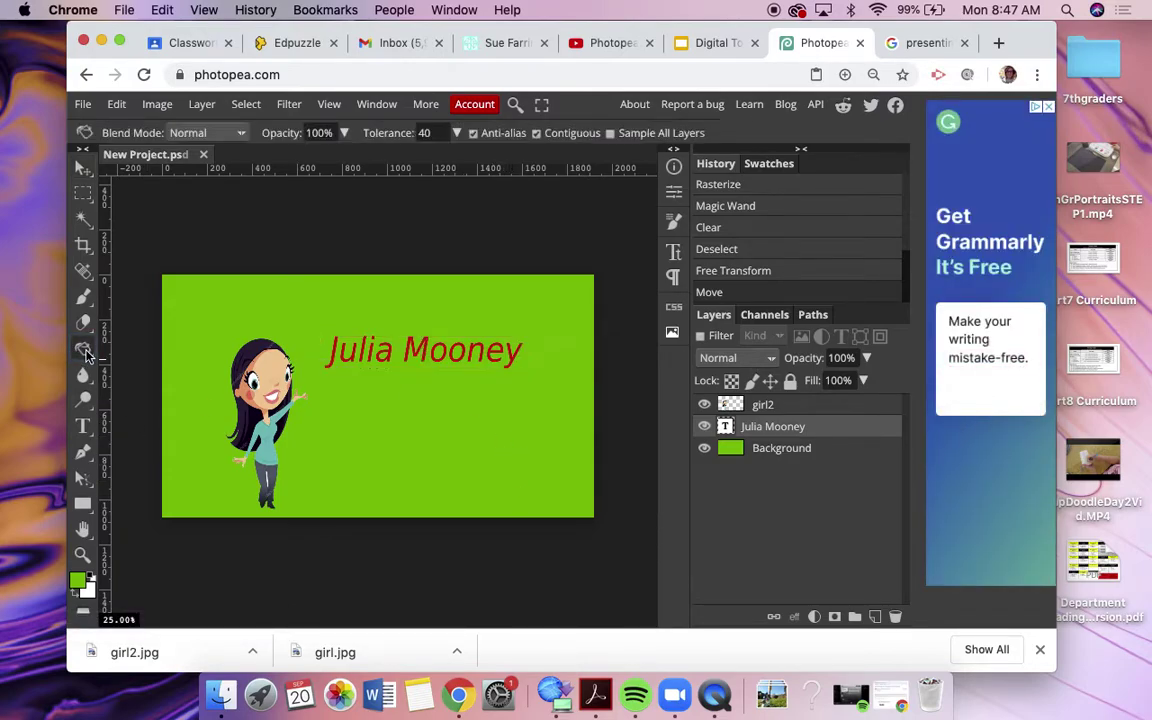
{"action": "right_click", "coordinate": [86, 353]}
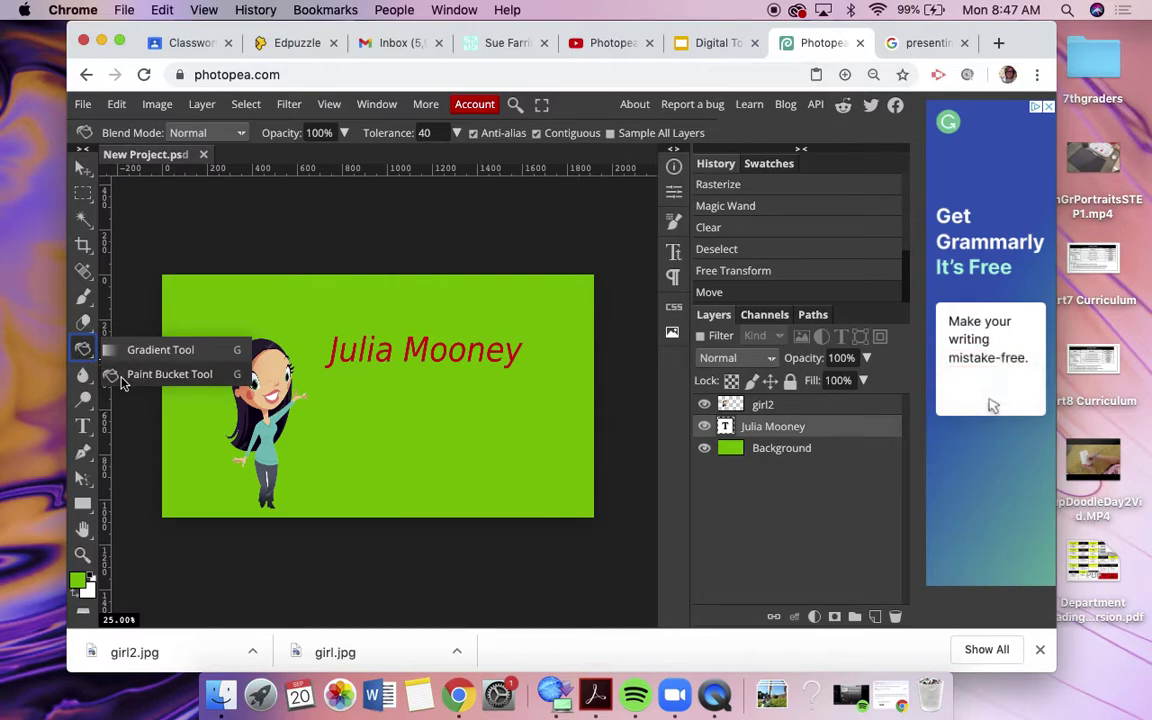
{"action": "left_click", "coordinate": [77, 587]}
{"action": "left_click", "coordinate": [472, 445]}
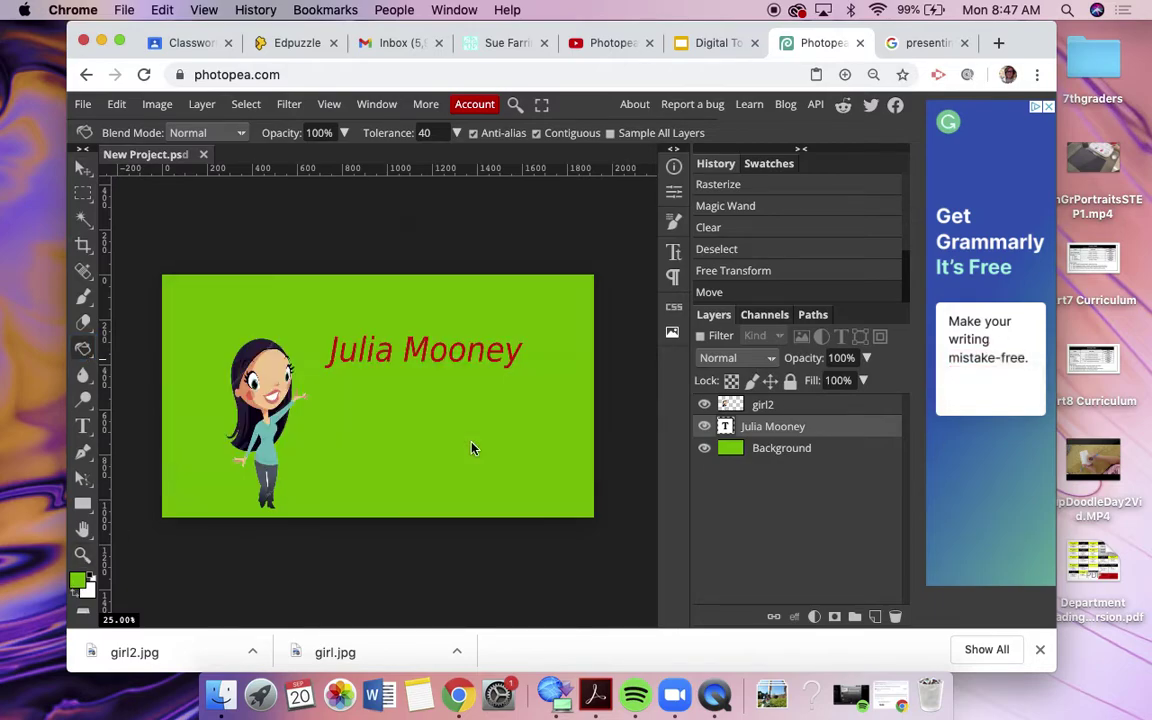
Step: Lock the Background layer, then unlock it again
{"action": "left_click", "coordinate": [782, 452]}
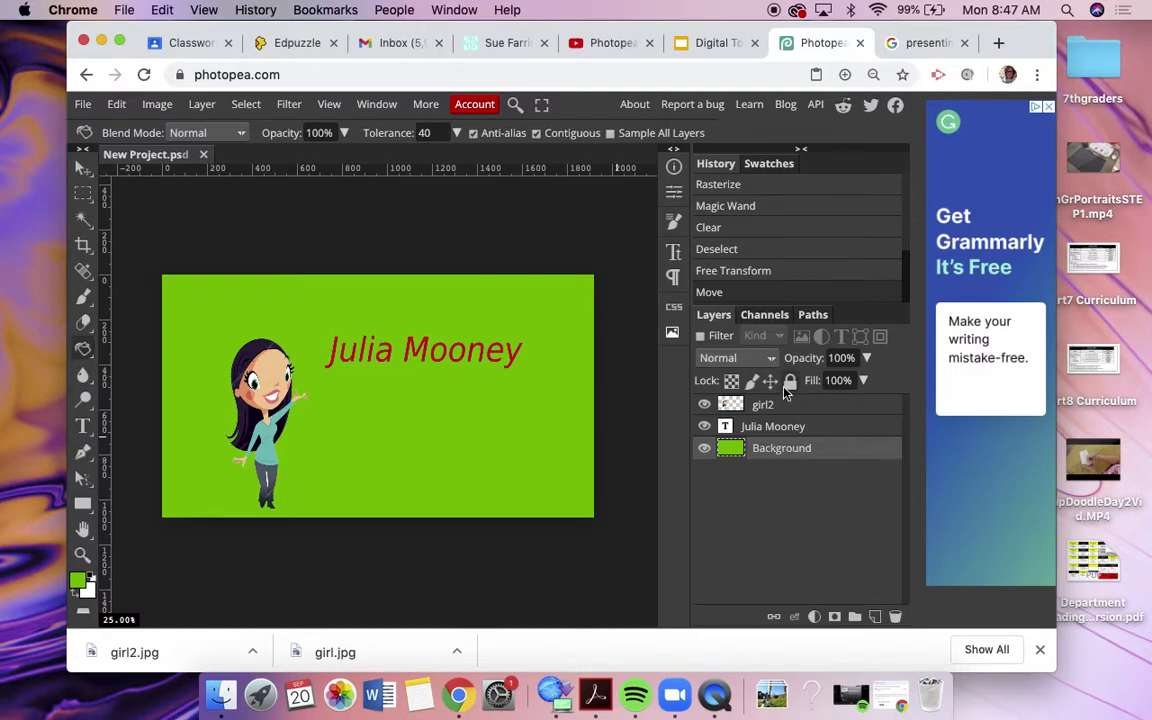
{"action": "left_click", "coordinate": [790, 380]}
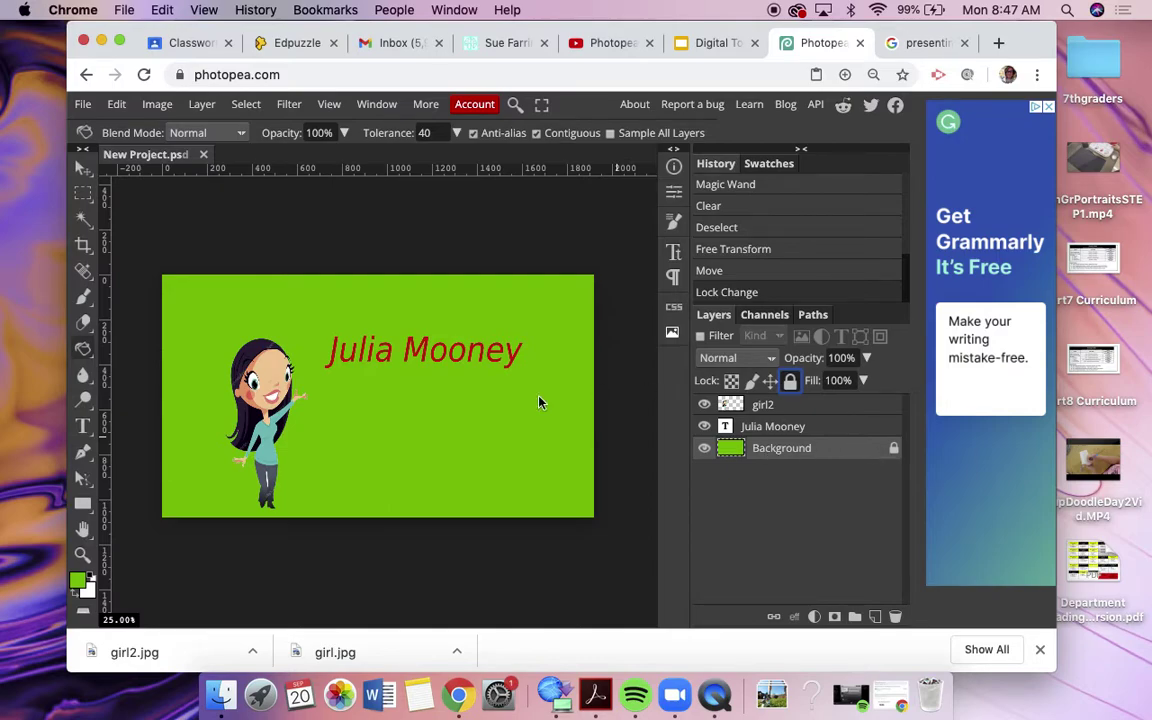
{"action": "left_click", "coordinate": [894, 449]}
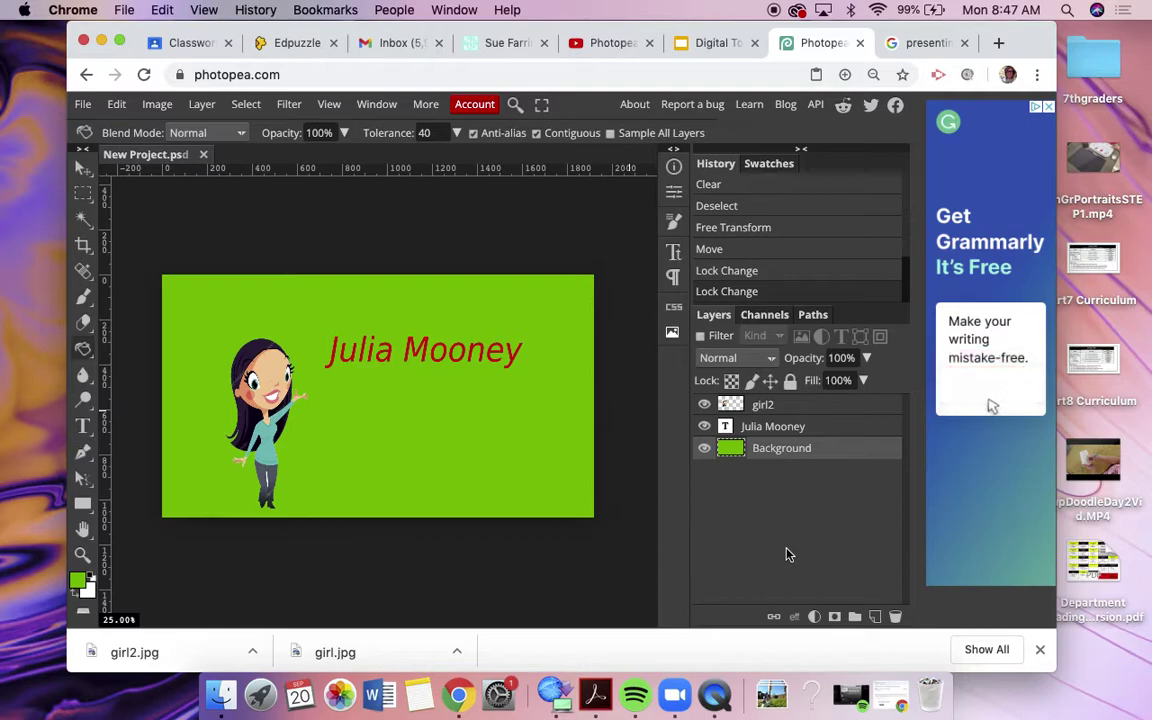